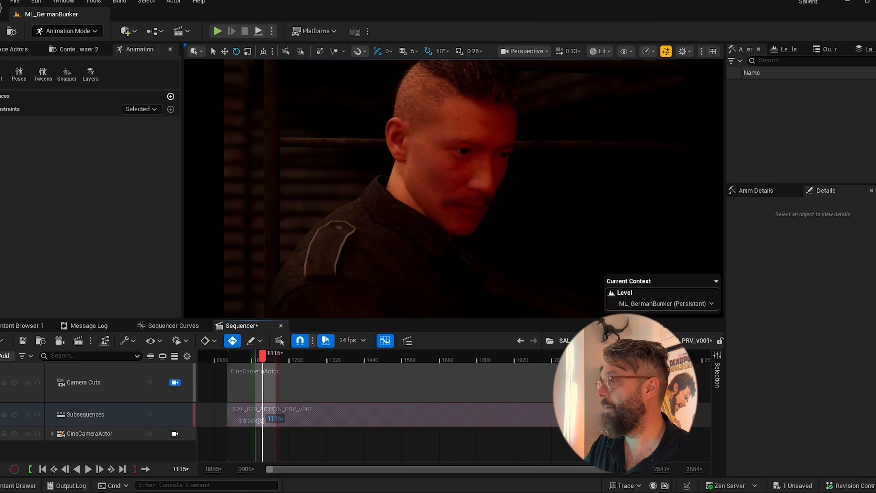
Open the SAL_039_ACTION_PRV_v001 subsequence and copy its BP_Kessler track
{"action": "left_click_drag", "start_coordinate": [619, 471], "coordinate": [406, 470]}
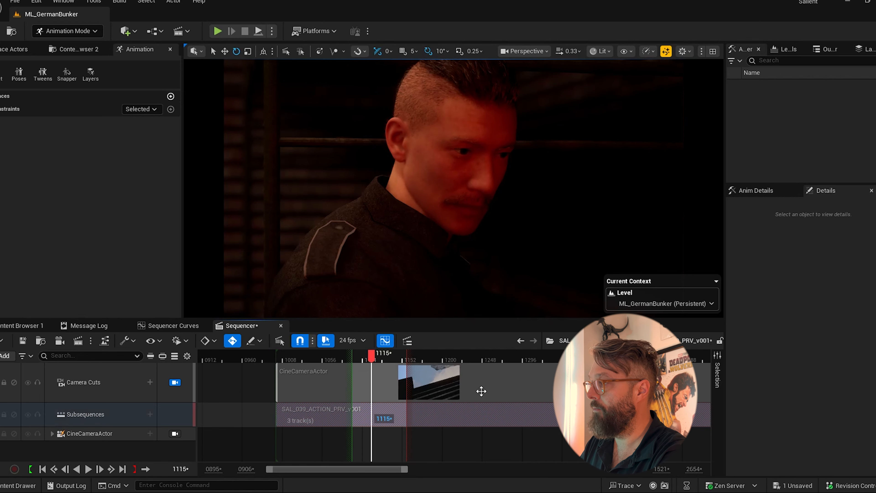
{"action": "left_click", "coordinate": [128, 413]}
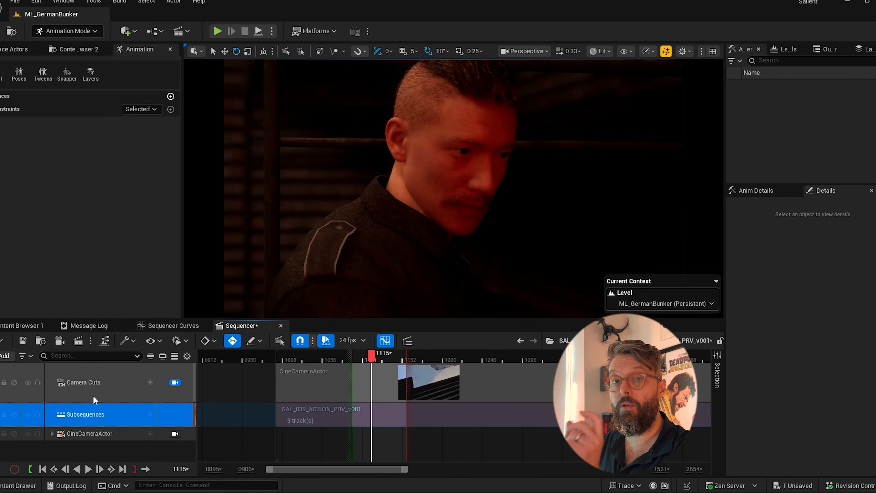
{"action": "double_click", "coordinate": [369, 409]}
{"action": "left_click", "coordinate": [57, 383]}
{"action": "left_click", "coordinate": [83, 369]}
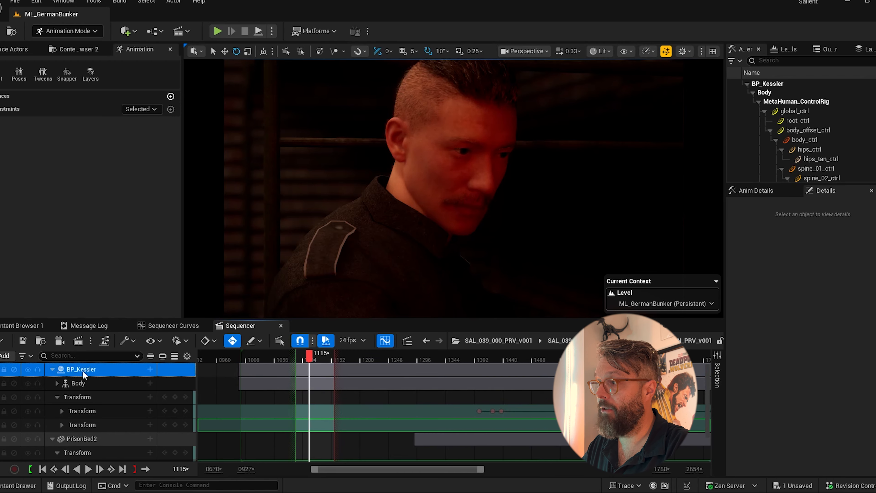
{"action": "left_click", "coordinate": [53, 369]}
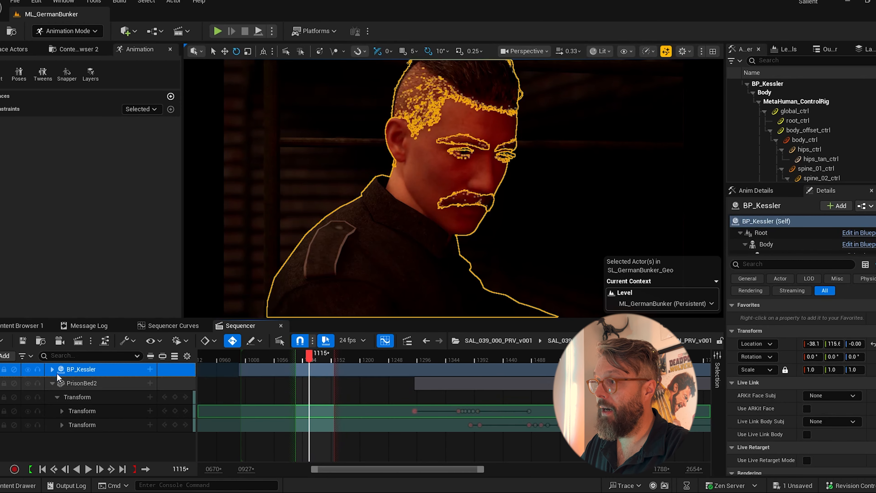
{"action": "right_click", "coordinate": [91, 367]}
{"action": "left_click", "coordinate": [149, 231]}
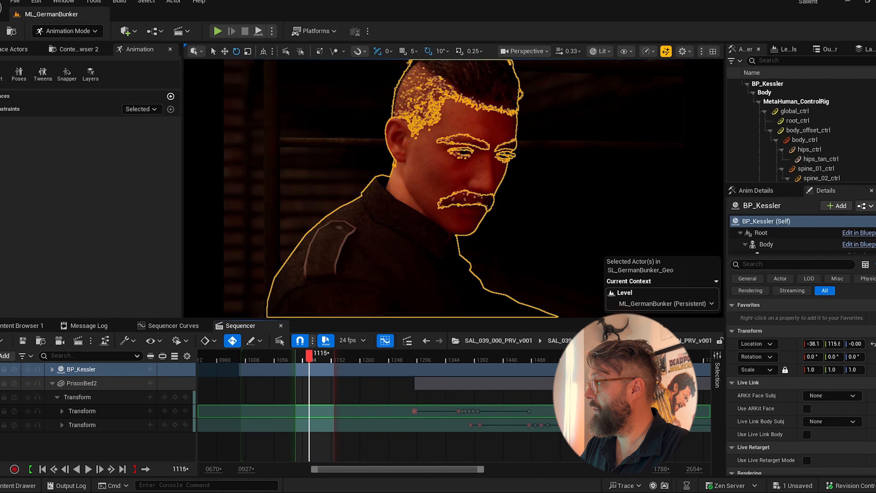
Paste the BP_Kessler track into the parent shot sequence and delete that sequence's Subsequences track
{"action": "left_click", "coordinate": [586, 340]}
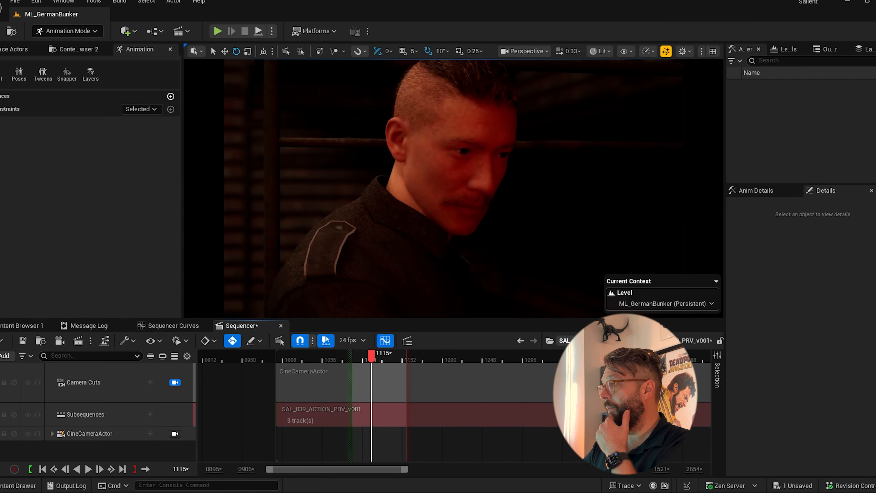
{"action": "right_click", "coordinate": [114, 452]}
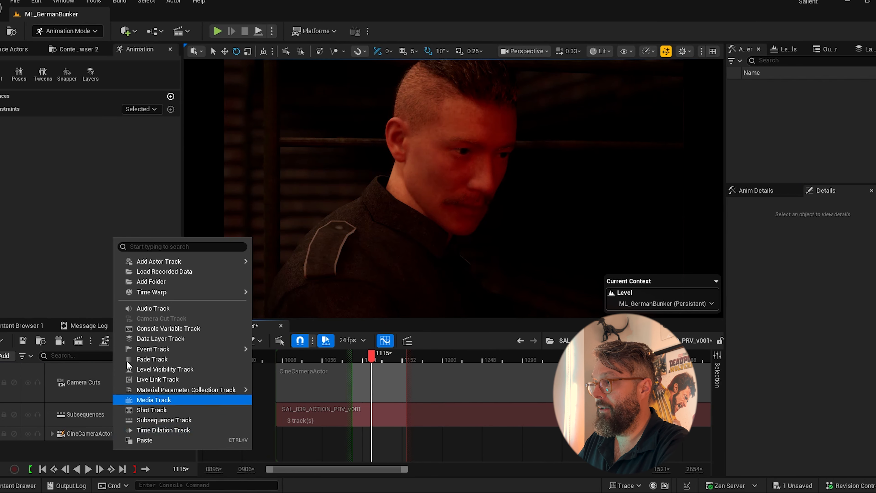
{"action": "left_click", "coordinate": [147, 440]}
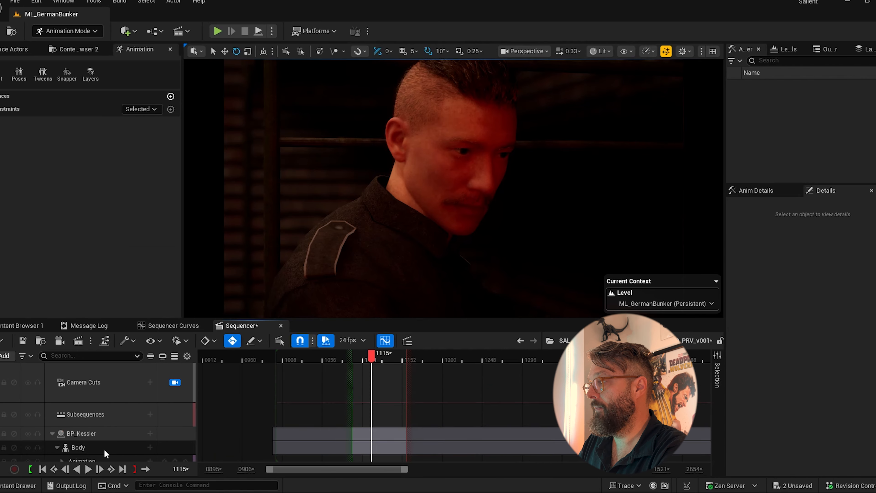
{"action": "left_click", "coordinate": [98, 415]}
{"action": "key", "text": "Delete"}
{"action": "mouse_move", "coordinate": [370, 356]}
{"action": "left_mouse_down"}
{"action": "mouse_move", "coordinate": [387, 358]}
{"action": "mouse_move", "coordinate": [362, 359]}
{"action": "mouse_move", "coordinate": [369, 359]}
{"action": "left_mouse_up"}
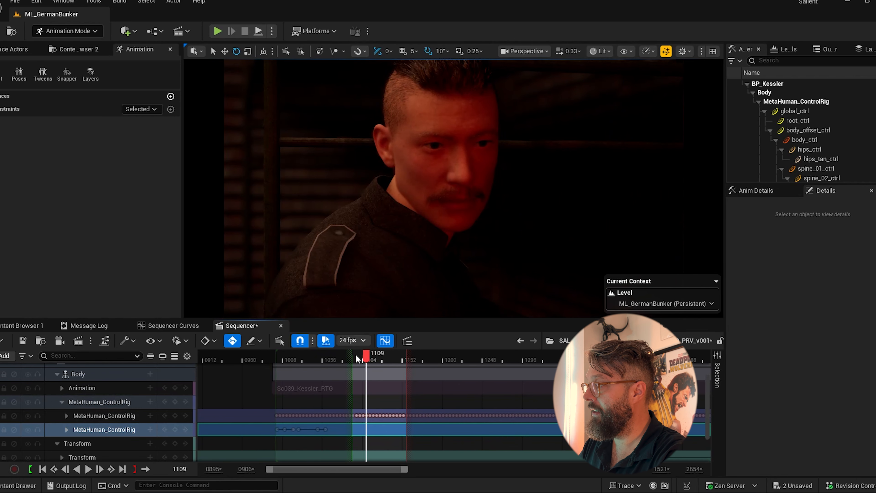
Duplicate the SAL_039_110_PRV_v001 level sequence as SAL_039_110_PRV_v002 and open the copy
{"action": "left_click", "coordinate": [562, 340]}
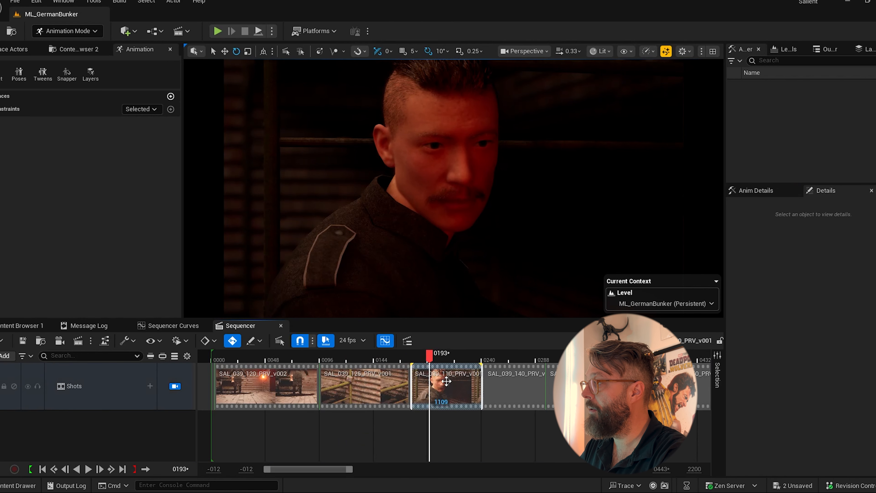
{"action": "double_click", "coordinate": [427, 386]}
{"action": "left_click", "coordinate": [43, 341]}
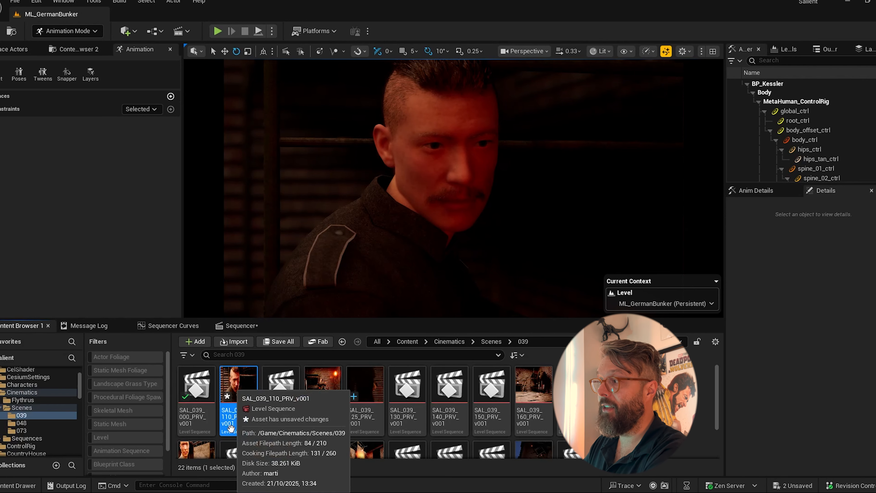
{"action": "right_click", "coordinate": [237, 381]}
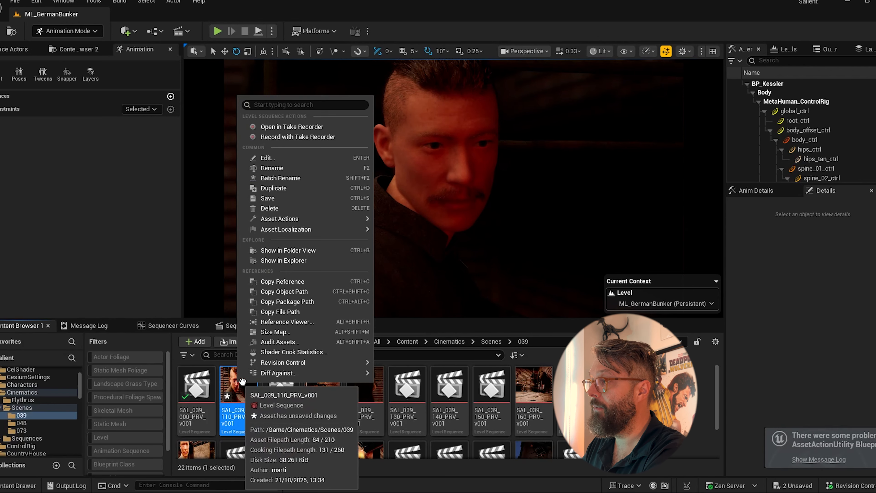
{"action": "left_click", "coordinate": [282, 192]}
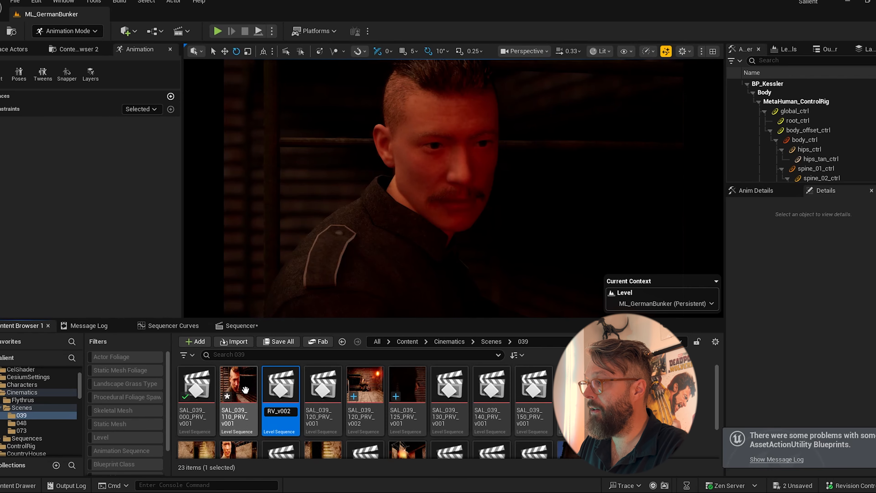
{"action": "double_click", "coordinate": [284, 387]}
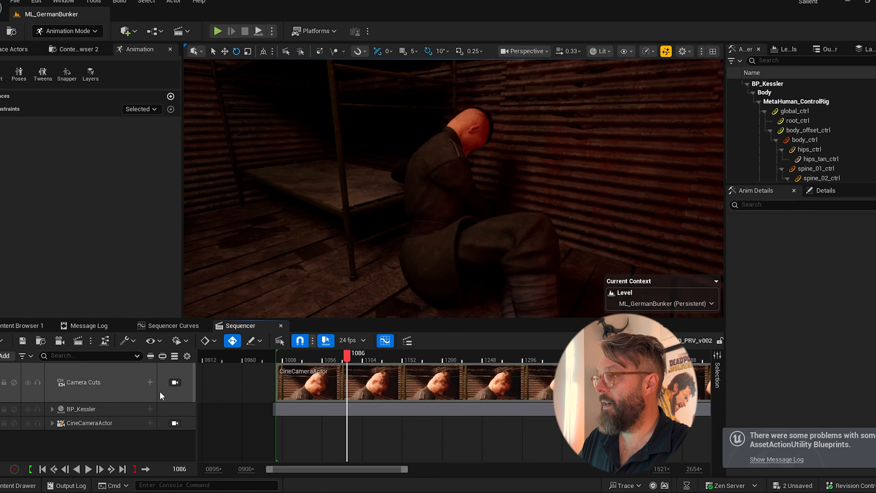
Look through CineCameraActor, play back the shot, and scrub back to frame 1111
{"action": "left_click", "coordinate": [175, 423]}
{"action": "mouse_move", "coordinate": [347, 355]}
{"action": "left_mouse_down"}
{"action": "mouse_move", "coordinate": [377, 359]}
{"action": "mouse_move", "coordinate": [335, 364]}
{"action": "left_mouse_up"}
{"action": "key", "text": "space"}
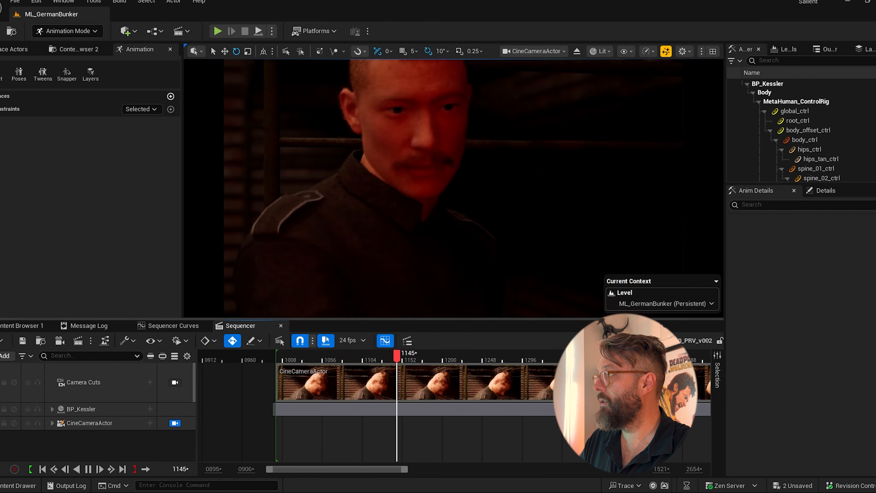
{"action": "left_click", "coordinate": [418, 361]}
{"action": "left_click_drag", "start_coordinate": [419, 362], "coordinate": [368, 361]}
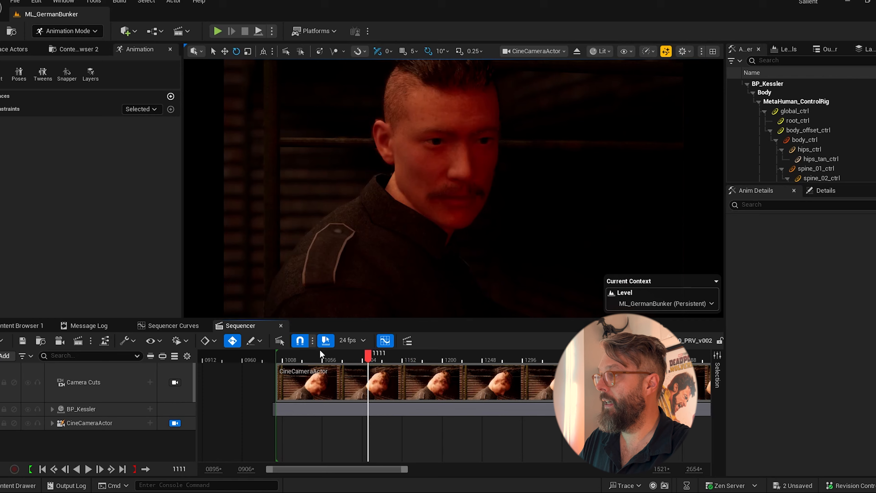
Compare Kessler's motion with the second MetaHuman_ControlRig layer switched off and back on while scrubbing
{"action": "left_click", "coordinate": [52, 409]}
{"action": "scroll", "coordinate": [104, 376], "scroll_direction": "down", "scroll_amount": 3}
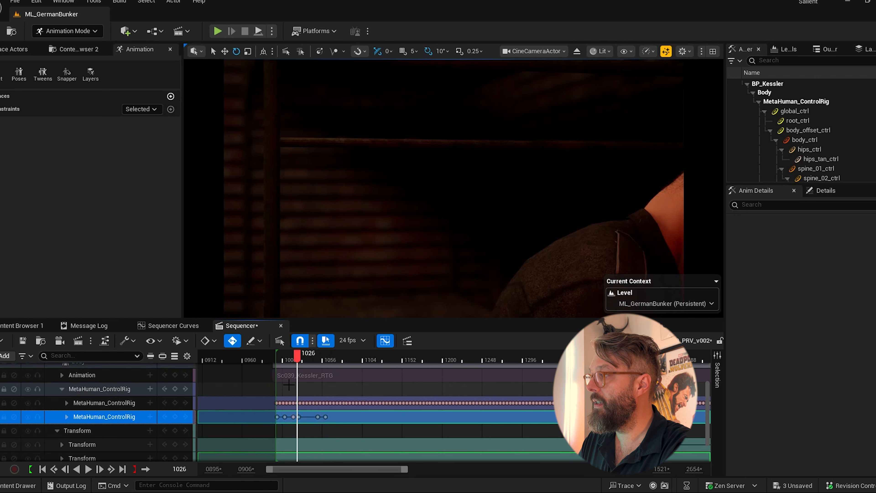
{"action": "left_click_drag", "start_coordinate": [300, 359], "coordinate": [321, 357]}
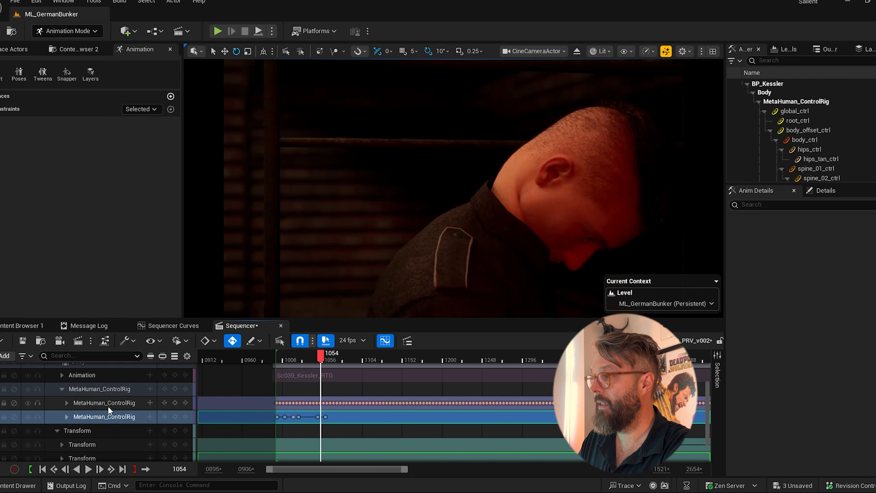
{"action": "left_click", "coordinate": [29, 417]}
{"action": "left_click_drag", "start_coordinate": [319, 359], "coordinate": [391, 359]}
{"action": "left_click", "coordinate": [28, 416]}
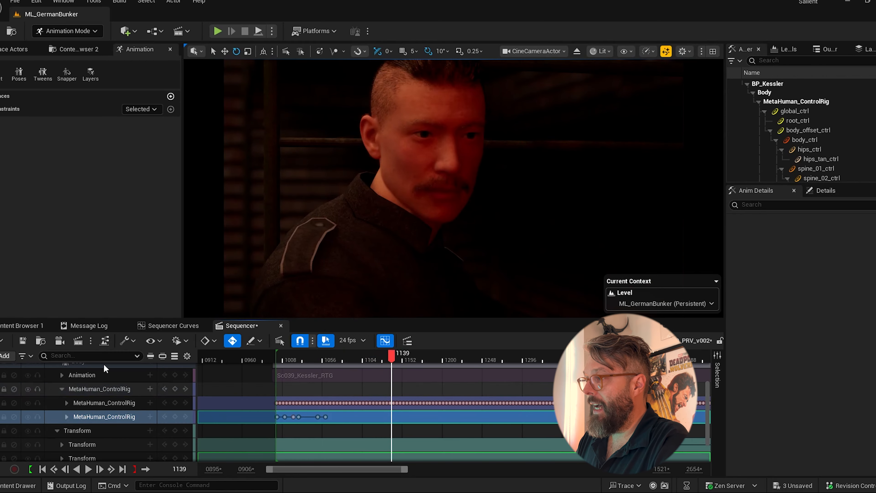
Add an Override layer to Kessler's MetaHuman_ControlRig track and scrub the timeline to check the locked pose
{"action": "left_click", "coordinate": [150, 388]}
{"action": "left_click", "coordinate": [181, 423]}
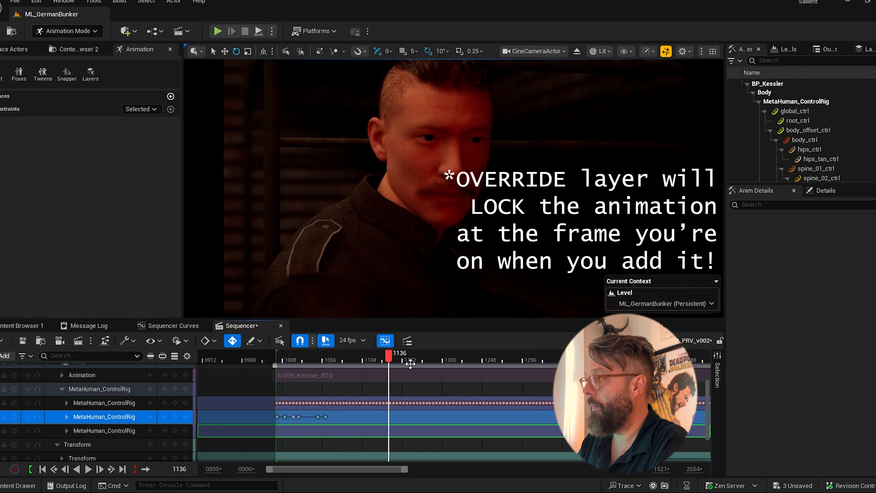
{"action": "left_click", "coordinate": [326, 360]}
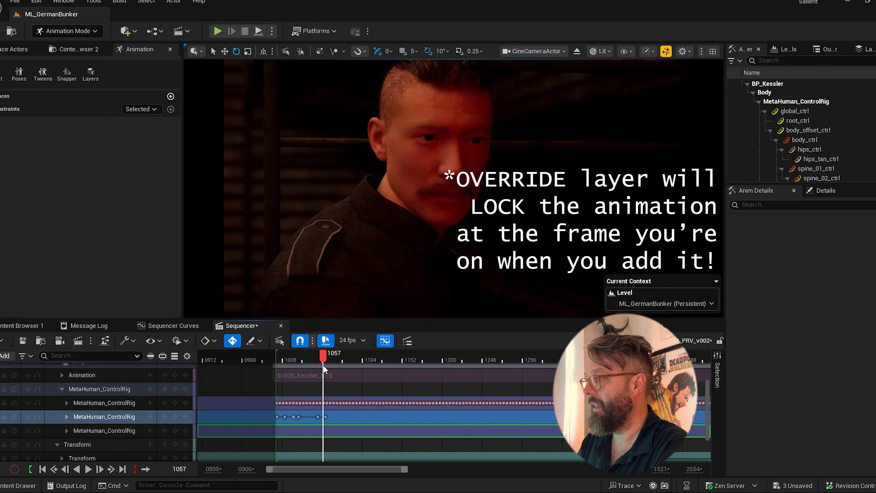
{"action": "left_click", "coordinate": [67, 430]}
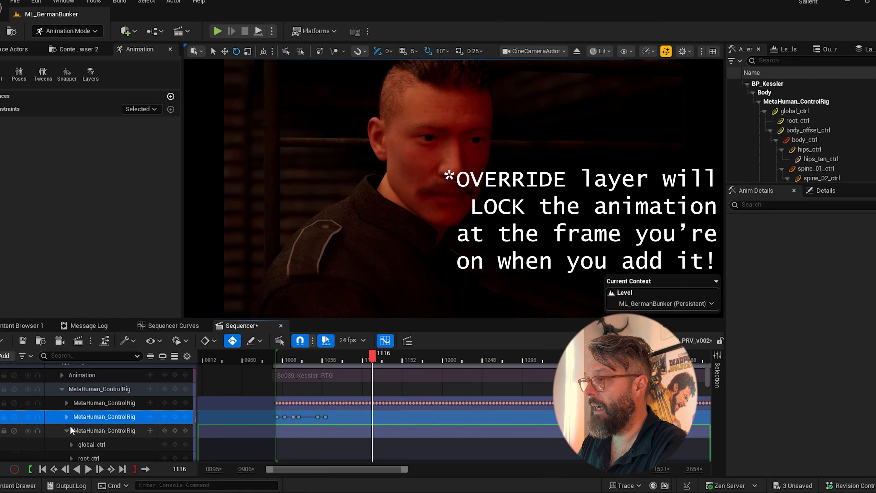
{"action": "left_click", "coordinate": [67, 431]}
Enable the Weight channel on the Override layer and expand the layer to reveal it
{"action": "right_click_drag", "start_coordinate": [354, 431], "coordinate": [356, 429]}
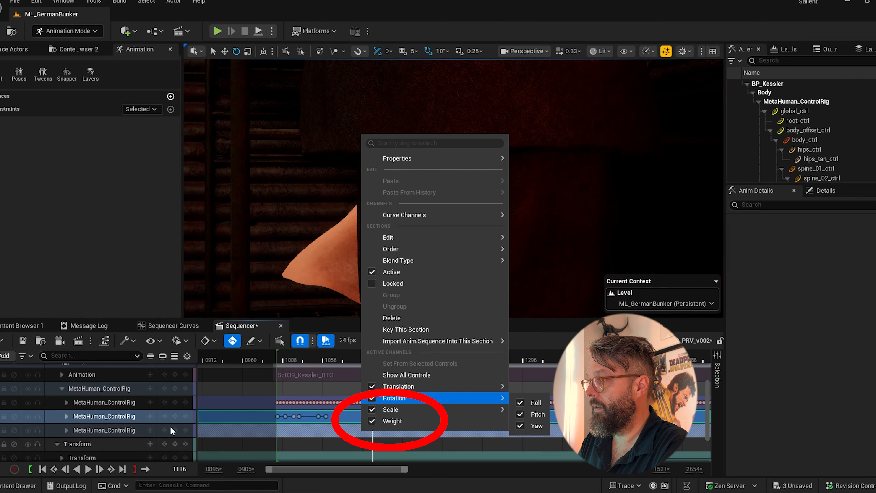
{"action": "left_click", "coordinate": [315, 360]}
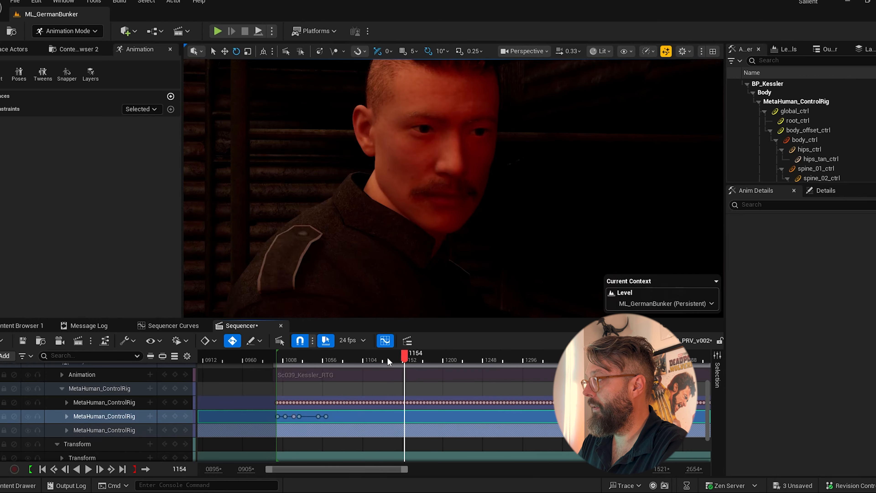
{"action": "left_click", "coordinate": [370, 359]}
{"action": "scroll", "coordinate": [118, 407], "scroll_direction": "up", "scroll_amount": 1}
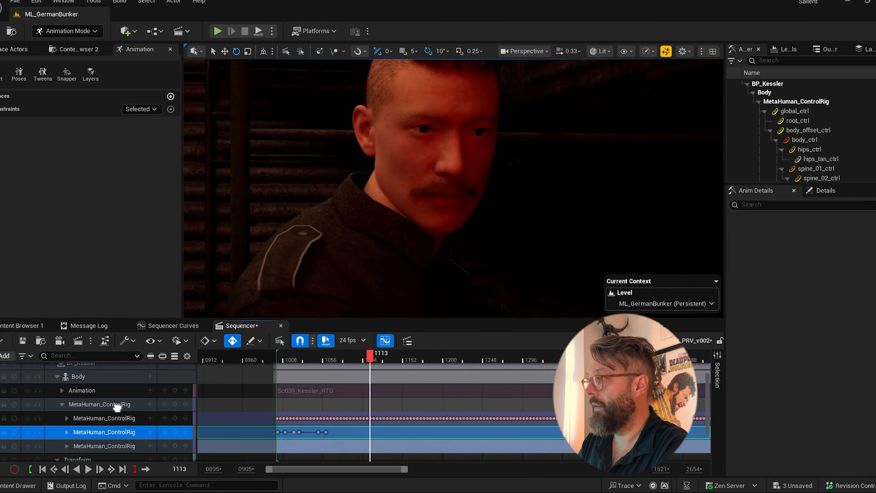
{"action": "scroll", "coordinate": [117, 407], "scroll_direction": "down", "scroll_amount": 2}
{"action": "left_click", "coordinate": [67, 407]}
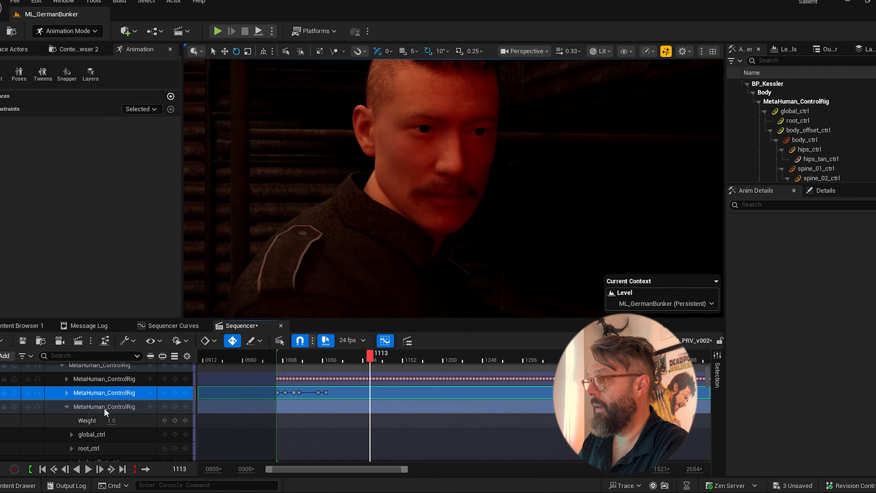
Set the Override layer's weight to 0.75 and preview the motion around frame 1050
{"action": "left_click", "coordinate": [111, 420]}
{"action": "type", "text": ".7"}
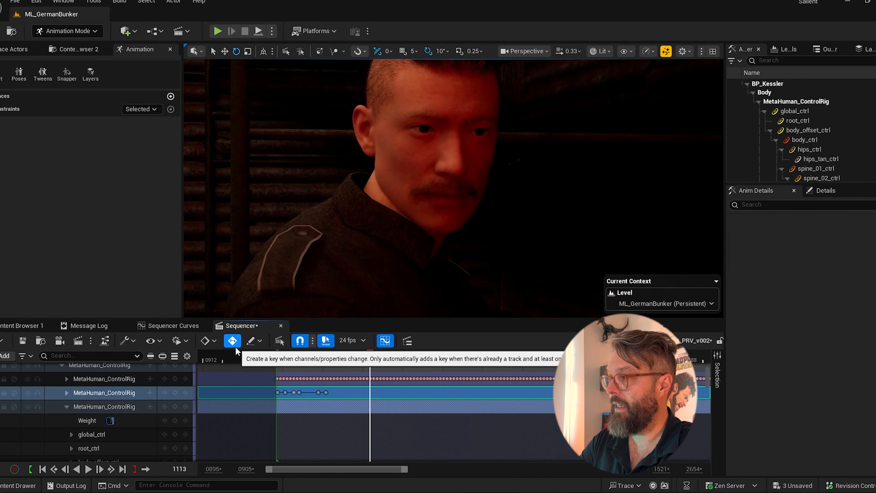
{"action": "type", "text": "5"}
{"action": "key", "text": "Return"}
{"action": "left_click_drag", "start_coordinate": [370, 357], "coordinate": [318, 359]}
{"action": "key", "text": "space"}
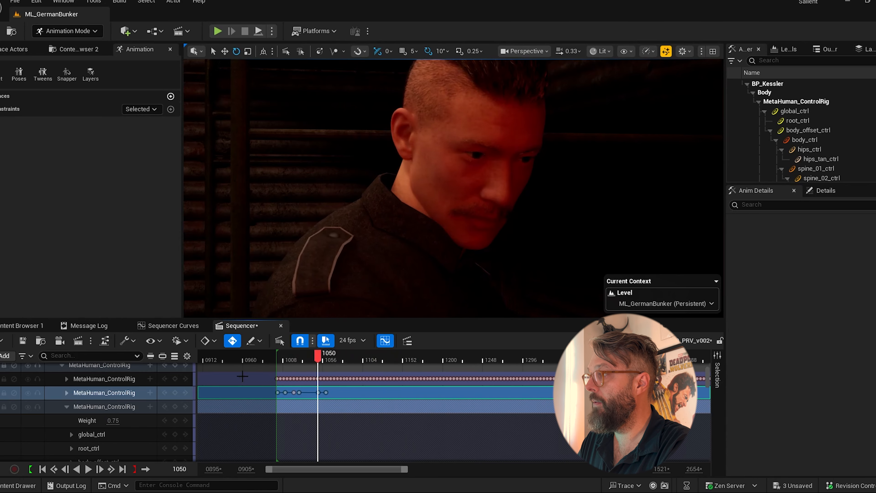
Set the Override layer's weight to 0.8 and scrub to frame 1028 to check the pose
{"action": "left_click", "coordinate": [113, 420]}
{"action": "type", "text": "0.8"}
{"action": "key", "text": "Return"}
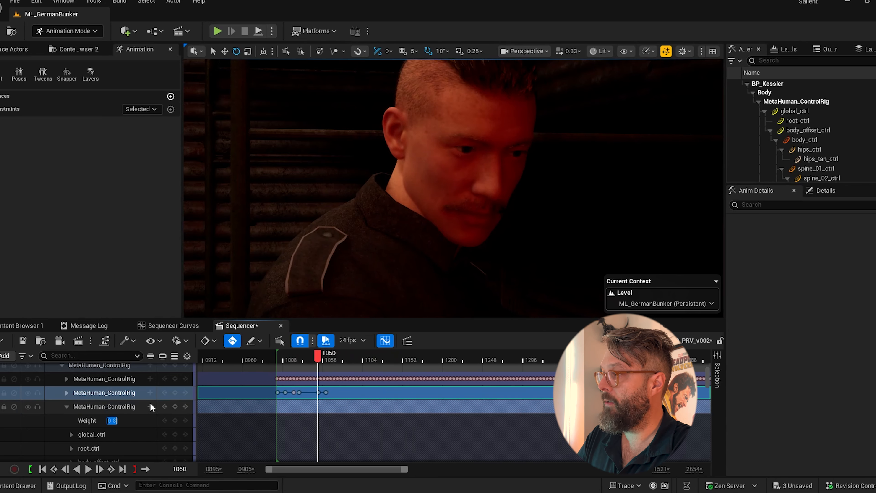
{"action": "mouse_move", "coordinate": [305, 355]}
{"action": "left_mouse_down"}
{"action": "mouse_move", "coordinate": [363, 357]}
{"action": "mouse_move", "coordinate": [299, 358]}
{"action": "left_mouse_up"}
{"action": "scroll", "coordinate": [105, 418], "scroll_direction": "up", "scroll_amount": 4}
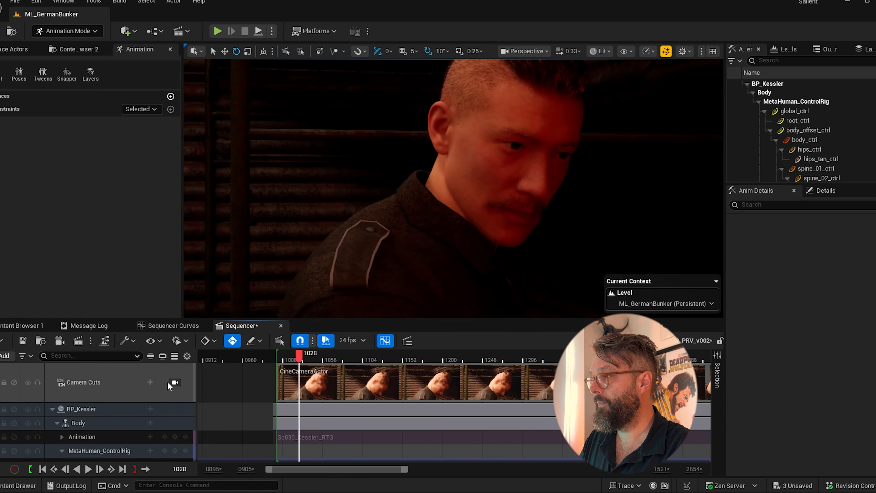
{"action": "scroll", "coordinate": [82, 389], "scroll_direction": "down", "scroll_amount": 10}
{"action": "scroll", "coordinate": [83, 388], "scroll_direction": "up", "scroll_amount": 10}
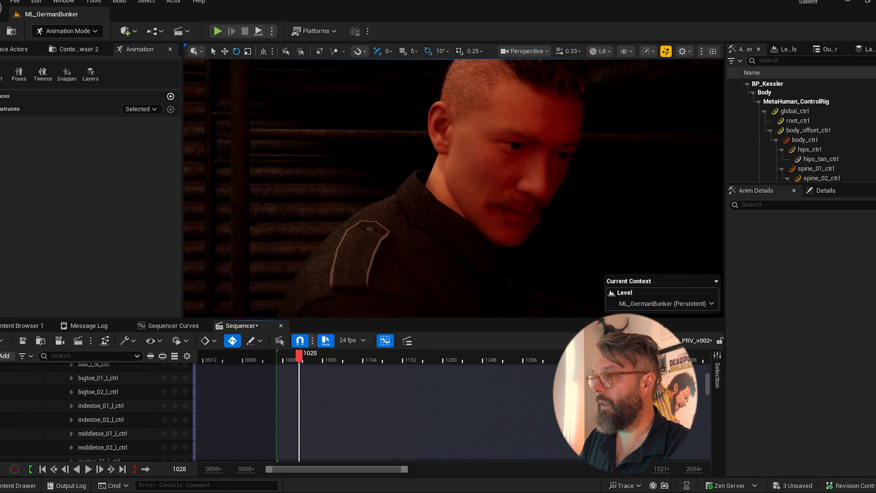
Collapse the BP_Kessler track, play the adjusted shot through CineCameraActor, and scrub back to frame 1112
{"action": "left_click", "coordinate": [53, 409]}
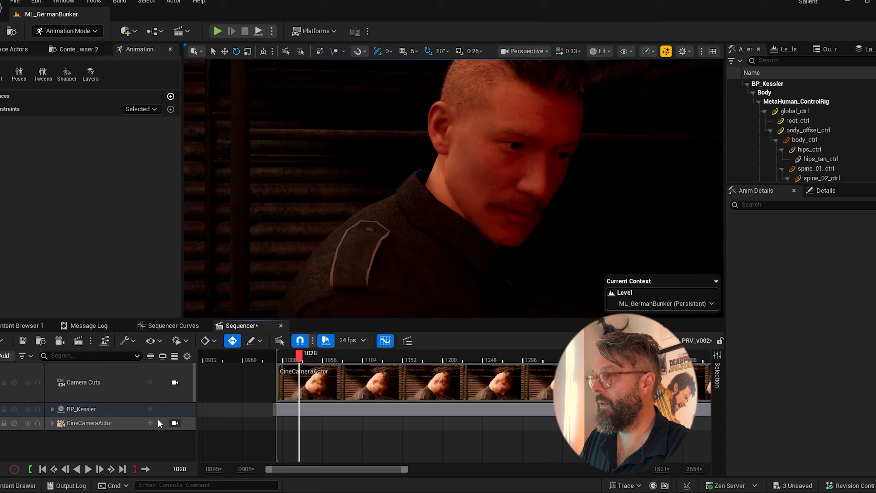
{"action": "left_click", "coordinate": [174, 423]}
{"action": "mouse_move", "coordinate": [311, 360]}
{"action": "left_mouse_down"}
{"action": "mouse_move", "coordinate": [332, 357]}
{"action": "mouse_move", "coordinate": [308, 361]}
{"action": "left_mouse_up"}
{"action": "key", "text": "space"}
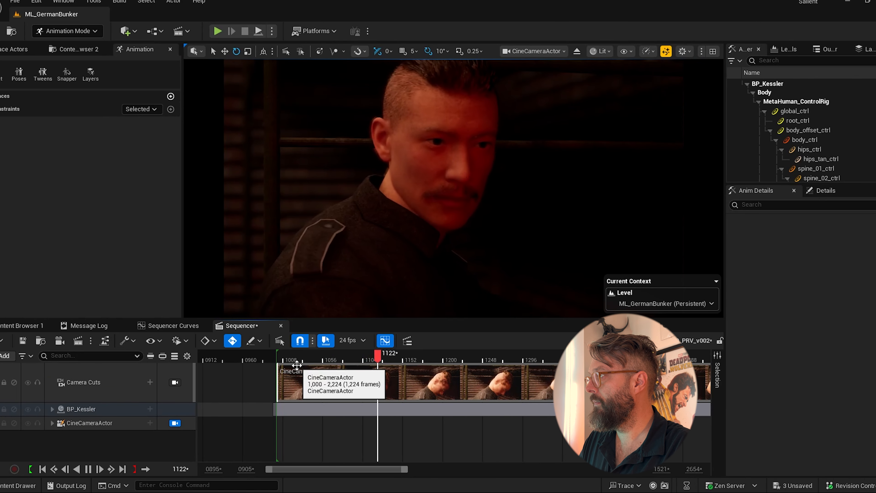
{"action": "key", "text": "space"}
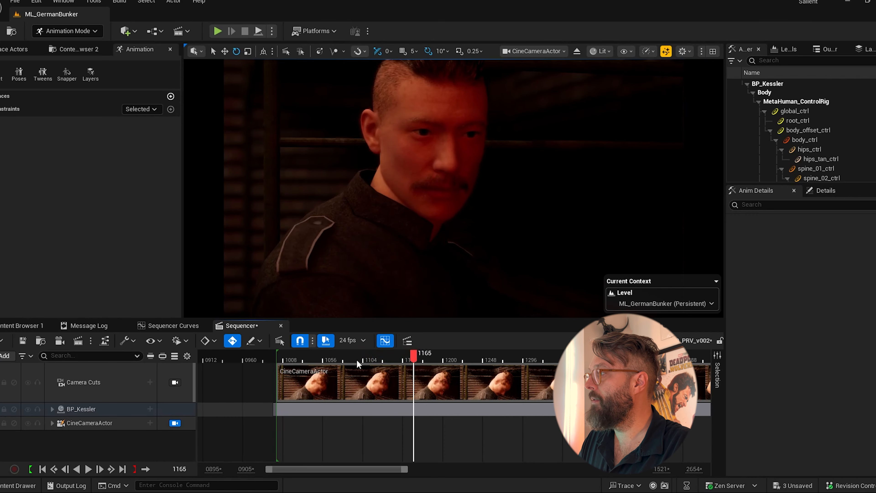
{"action": "left_click_drag", "start_coordinate": [396, 355], "coordinate": [369, 365]}
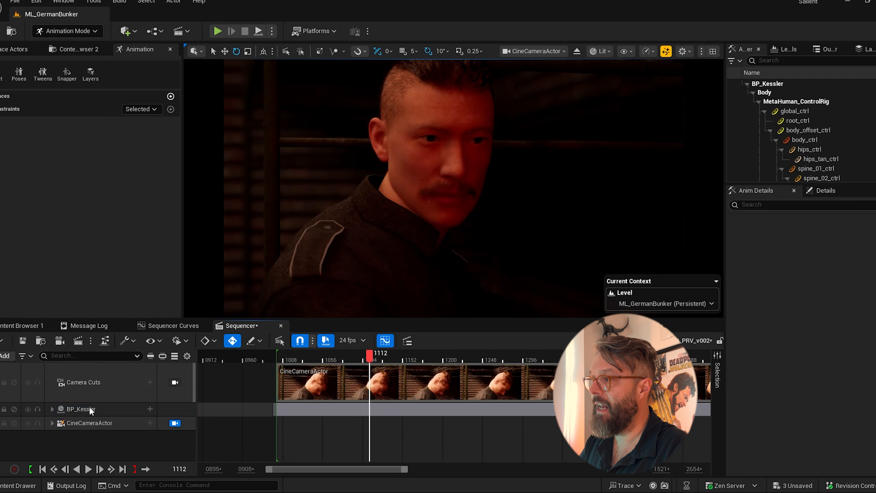
Expand BP_Kessler down to its control rig layers, collapse the weighted Override layer, and select the parent MetaHuman_ControlRig track
{"action": "double_click", "coordinate": [63, 411]}
{"action": "scroll", "coordinate": [117, 414], "scroll_direction": "down", "scroll_amount": 3}
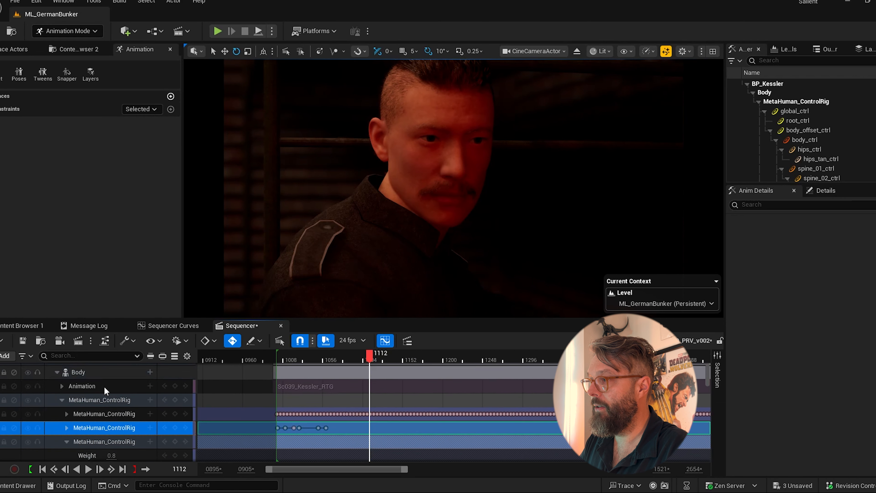
{"action": "left_click", "coordinate": [67, 442]}
{"action": "left_click", "coordinate": [103, 402]}
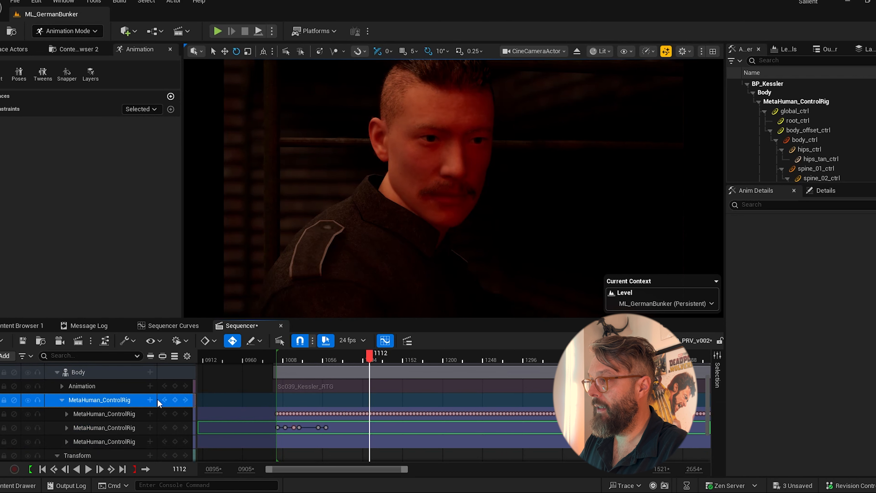
Add another layer to Kessler's MetaHuman_ControlRig track and key all its controls at frame 1091
{"action": "left_click_drag", "start_coordinate": [369, 357], "coordinate": [351, 358]}
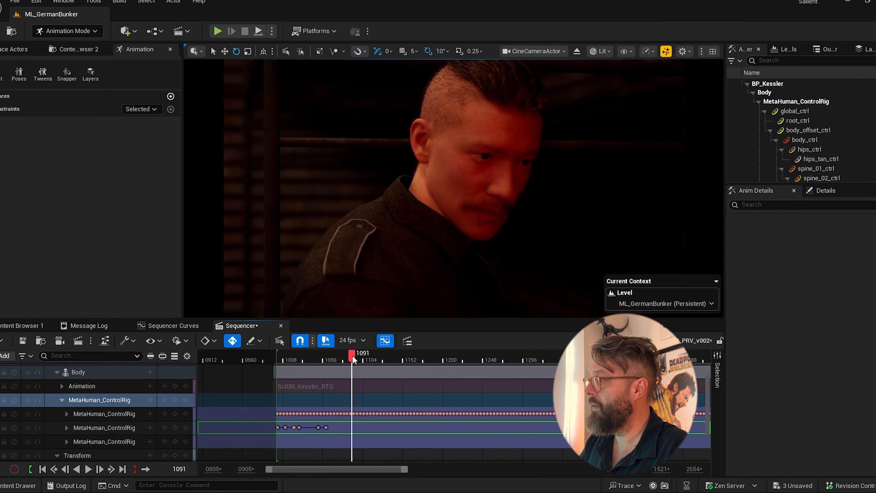
{"action": "left_click", "coordinate": [149, 399]}
{"action": "left_click", "coordinate": [177, 423]}
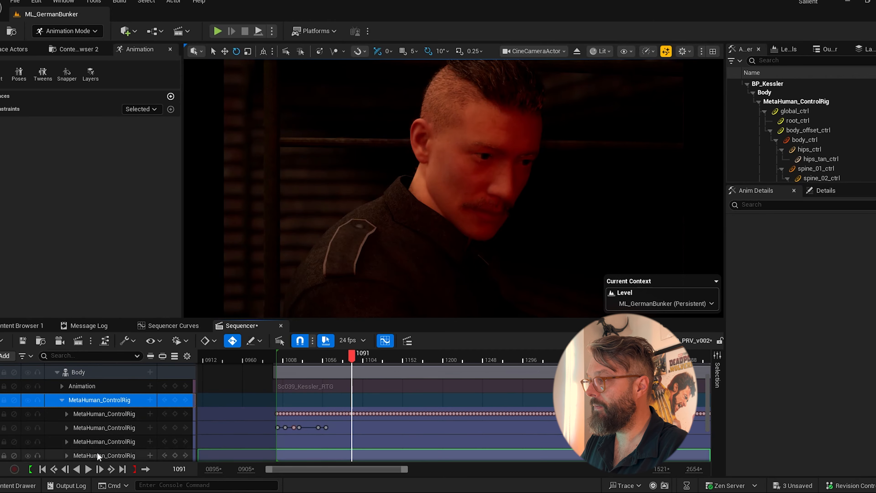
{"action": "scroll", "coordinate": [181, 400], "scroll_direction": "down", "scroll_amount": 2}
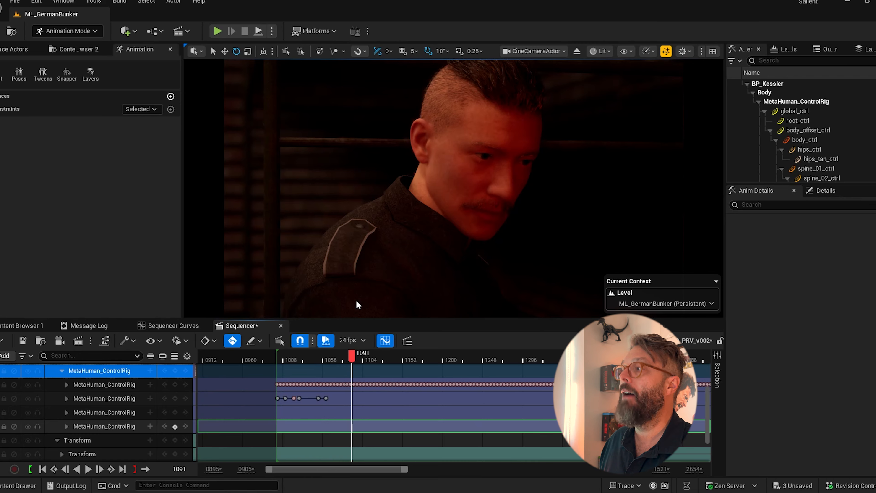
{"action": "key", "text": "s"}
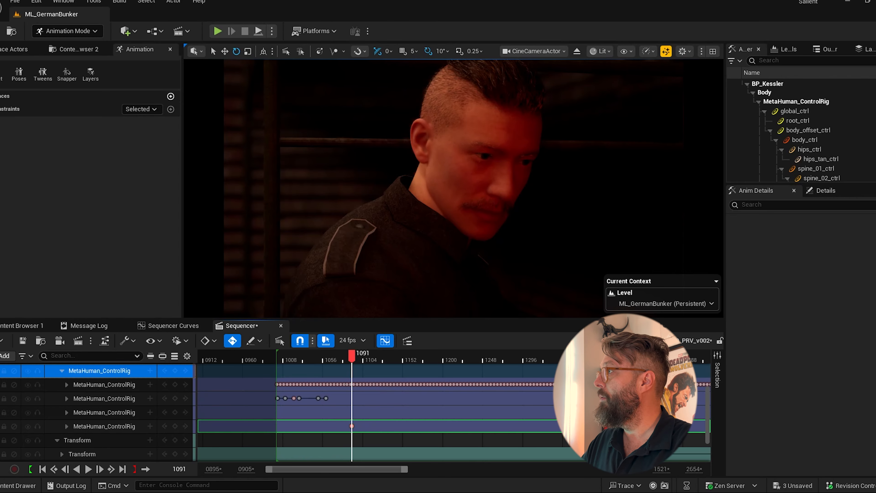
Show a perspective viewport beside the CineCameraActor view, select Kessler's head_ctrl, and frame it from the front
{"action": "left_click", "coordinate": [712, 51]}
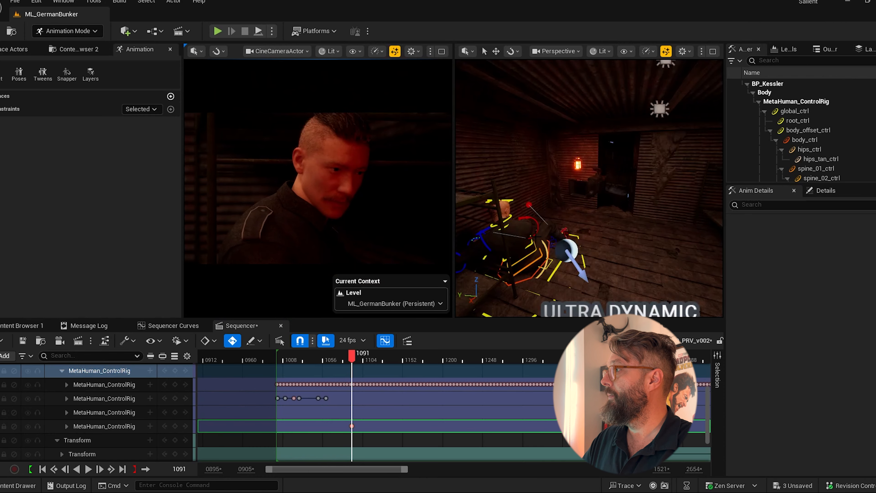
{"action": "middle_click_drag", "start_coordinate": [564, 206], "coordinate": [615, 205]}
{"action": "left_click", "coordinate": [563, 164]}
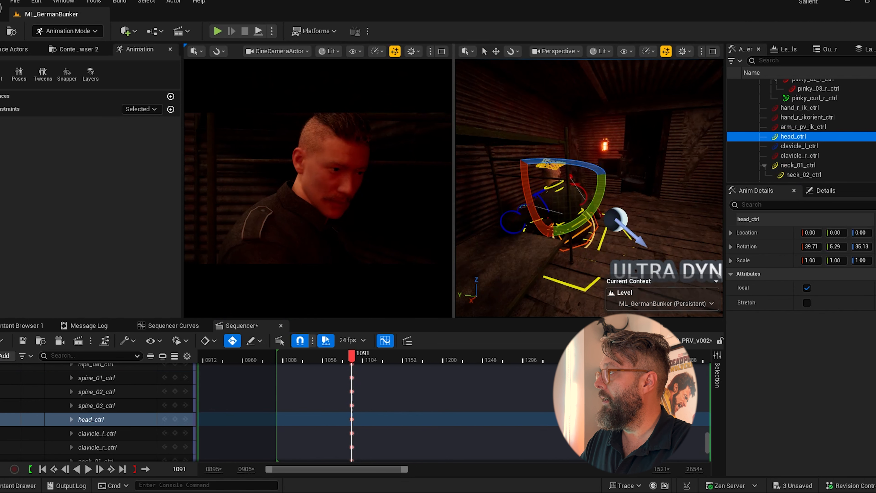
{"action": "key", "text": "f"}
{"action": "left_click_drag", "start_coordinate": [566, 166], "coordinate": [490, 169], "text": "alt"}
{"action": "left_click_drag", "start_coordinate": [552, 207], "coordinate": [476, 206], "text": "alt"}
{"action": "scroll", "coordinate": [553, 208], "scroll_direction": "down", "scroll_amount": 5}
{"action": "left_click_drag", "start_coordinate": [552, 208], "coordinate": [528, 200], "text": "alt"}
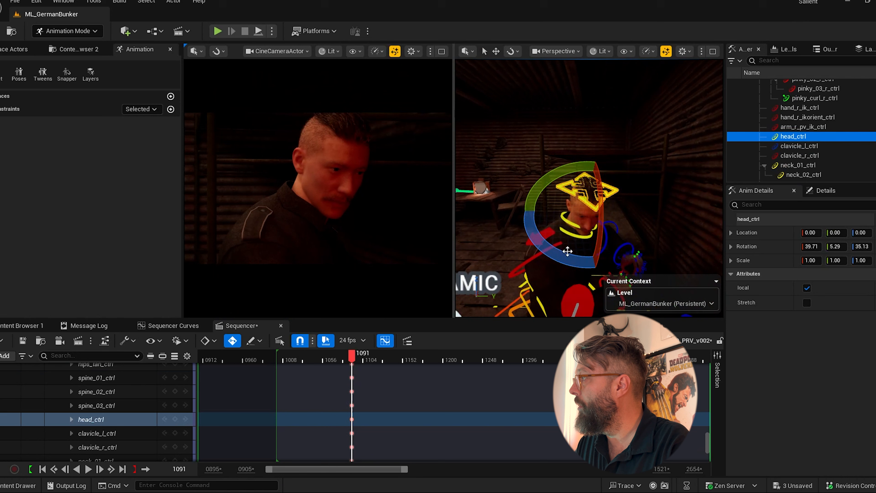
Rotate head_ctrl, neck_02_ctrl and neck_01_ctrl at frame 1091 to tip Kessler's head down, with both neck controls at 20 degrees in X
{"action": "left_click_drag", "start_coordinate": [567, 256], "coordinate": [549, 254]}
{"action": "left_click_drag", "start_coordinate": [609, 238], "coordinate": [609, 254]}
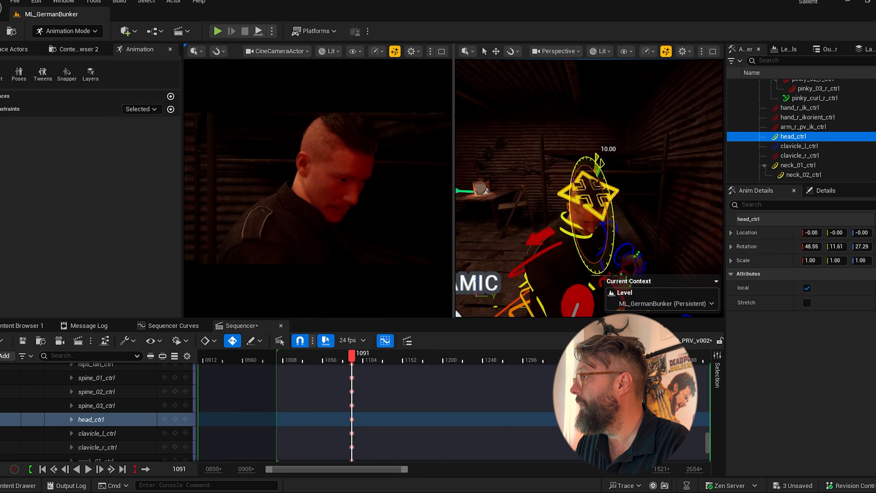
{"action": "left_click", "coordinate": [573, 226]}
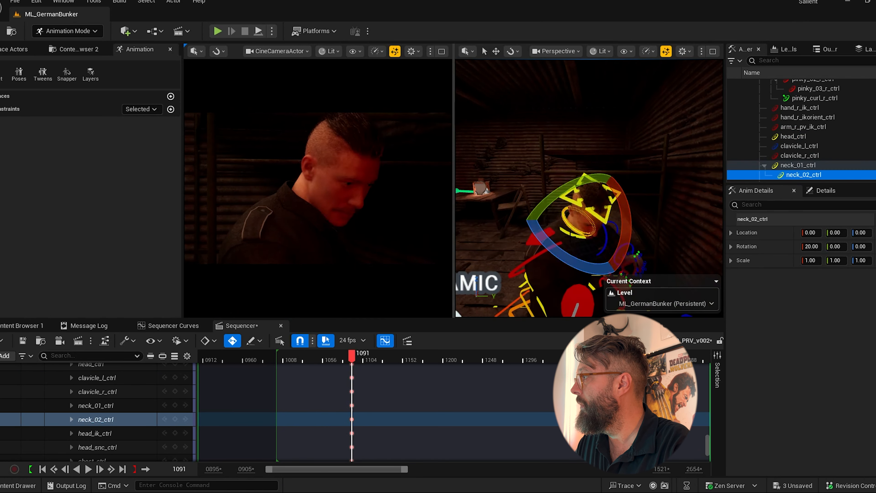
{"action": "left_click", "coordinate": [572, 235]}
{"action": "left_click_drag", "start_coordinate": [622, 223], "coordinate": [618, 241]}
{"action": "left_click", "coordinate": [610, 224]}
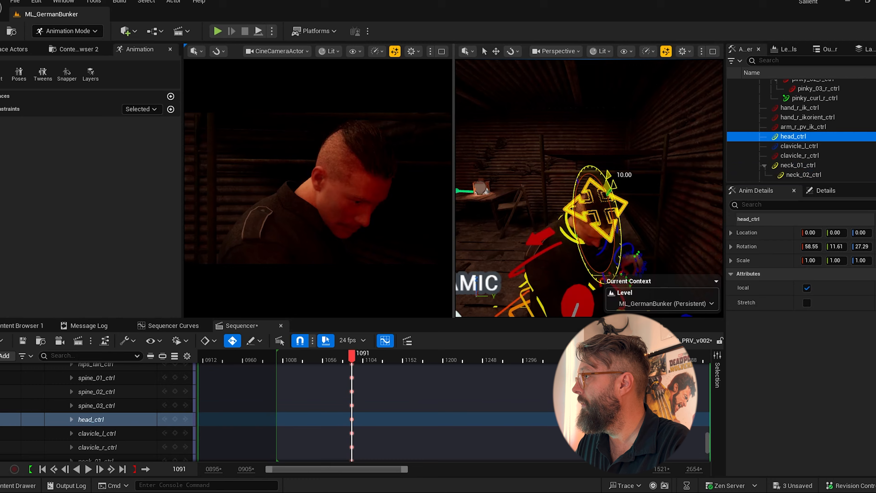
Rotate body_offset_ctrl 30 degrees in Z and shift it to about 6.8 in X and -11.7 in Y at frame 1091
{"action": "left_click_drag", "start_coordinate": [559, 221], "coordinate": [662, 196], "text": "alt"}
{"action": "mouse_move", "coordinate": [532, 216]}
{"action": "left_mouse_down", "text": "alt"}
{"action": "mouse_move", "coordinate": [538, 251]}
{"action": "mouse_move", "coordinate": [534, 227]}
{"action": "left_mouse_up", "text": "alt"}
{"action": "left_click", "coordinate": [570, 276]}
{"action": "left_click_drag", "start_coordinate": [568, 289], "coordinate": [565, 258]}
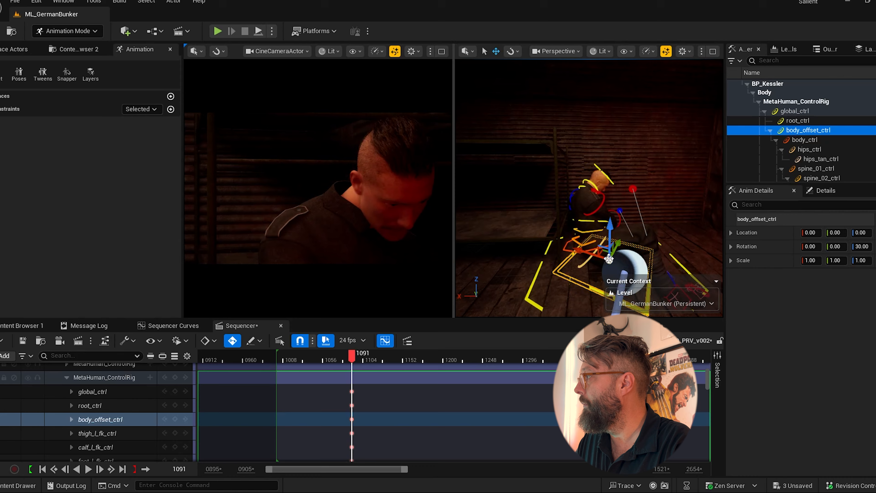
{"action": "mouse_move", "coordinate": [620, 245]}
{"action": "left_mouse_down"}
{"action": "mouse_move", "coordinate": [611, 262]}
{"action": "mouse_move", "coordinate": [614, 252]}
{"action": "left_mouse_up"}
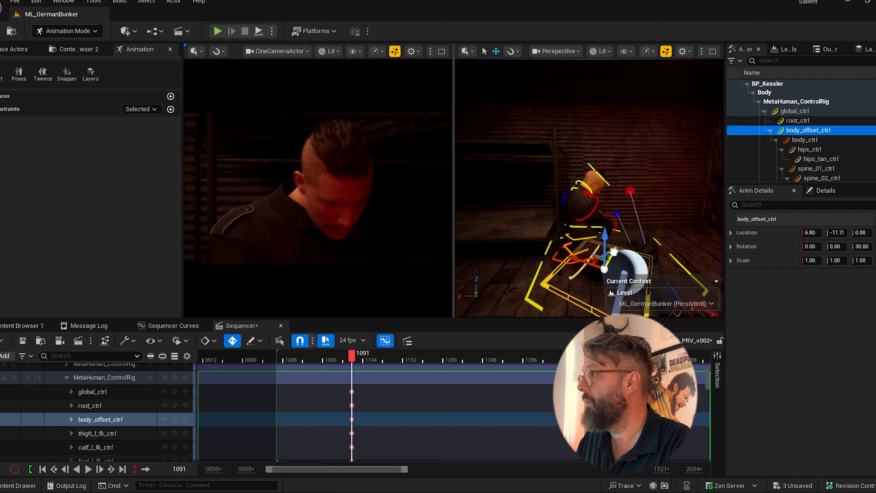
Rotate head_ctrl at frame 1091 to about 58, 16 and -1 degrees so Kessler looks down and away
{"action": "left_click", "coordinate": [606, 183]}
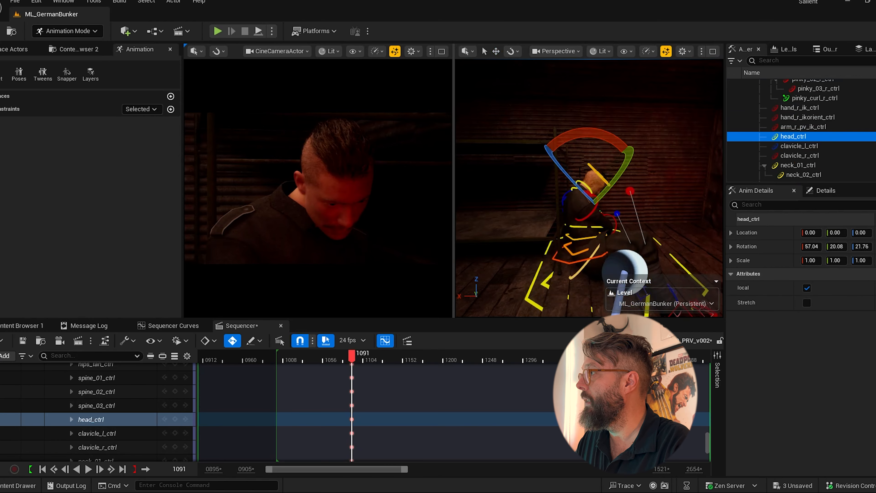
{"action": "right_click_drag", "start_coordinate": [580, 171], "coordinate": [546, 177]}
{"action": "mouse_move", "coordinate": [546, 191]}
{"action": "left_mouse_down"}
{"action": "mouse_move", "coordinate": [538, 197]}
{"action": "mouse_move", "coordinate": [546, 207]}
{"action": "left_mouse_up"}
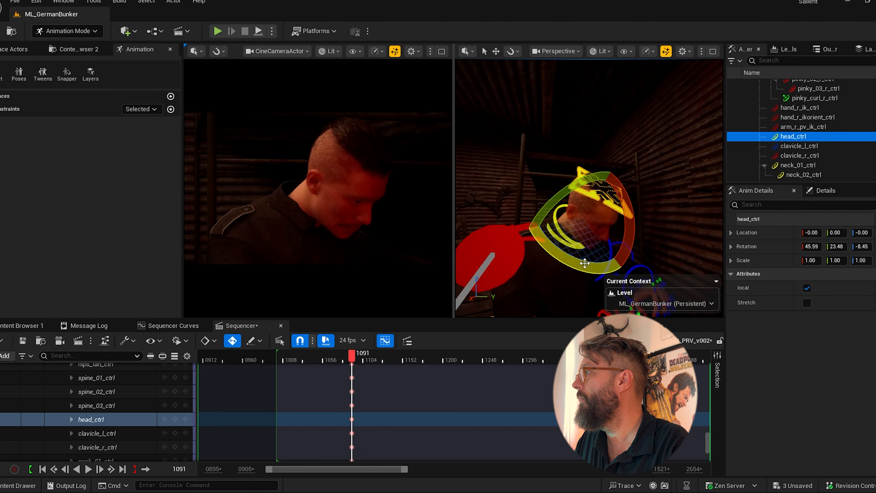
{"action": "left_click_drag", "start_coordinate": [628, 227], "coordinate": [633, 220]}
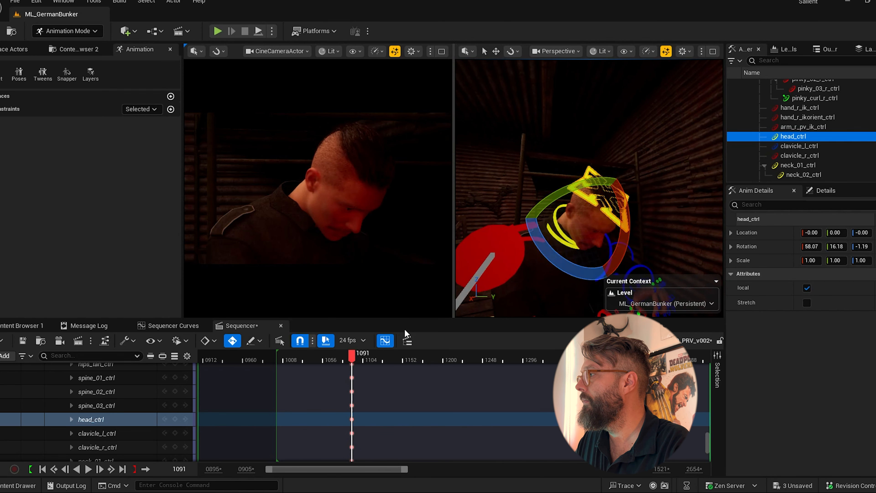
At frame 1117, raise Kessler's head by rotating neck_01_ctrl, neck_02_ctrl to 10 degrees in X, and head_ctrl to about 25, 9 and 14 degrees
{"action": "left_click_drag", "start_coordinate": [335, 357], "coordinate": [373, 368]}
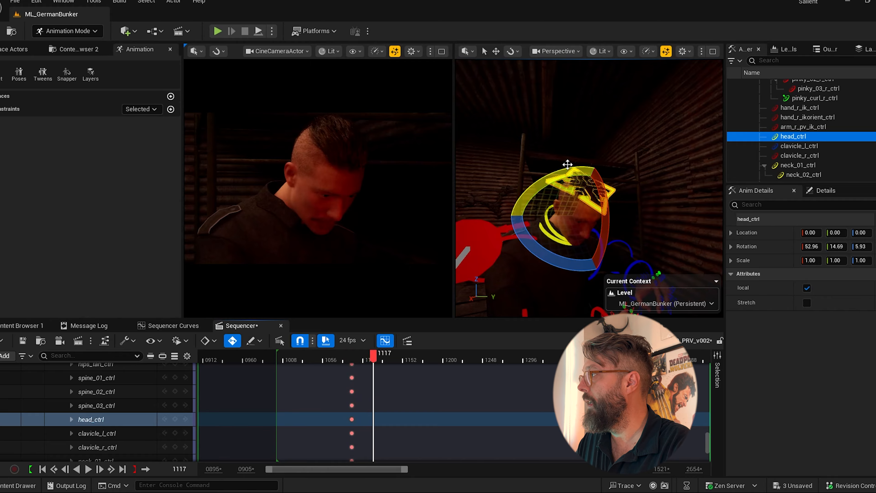
{"action": "left_click_drag", "start_coordinate": [567, 165], "coordinate": [527, 238], "text": "alt"}
{"action": "left_click", "coordinate": [562, 201]}
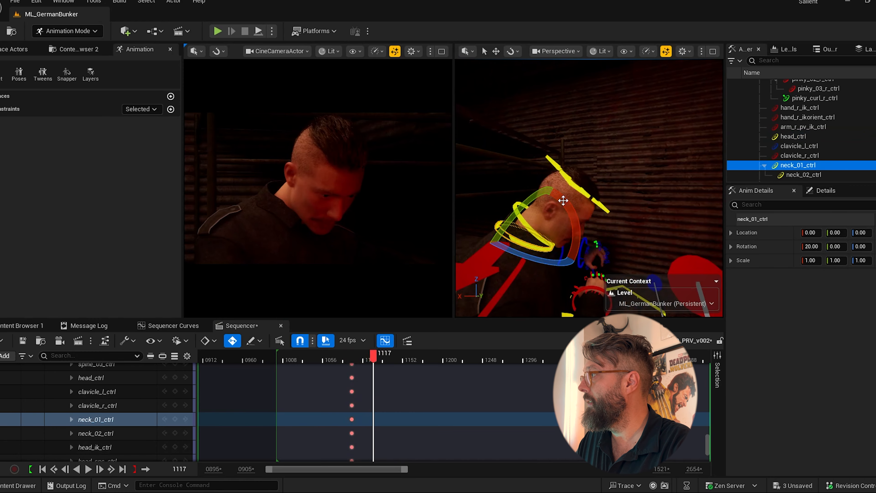
{"action": "left_click", "coordinate": [522, 206]}
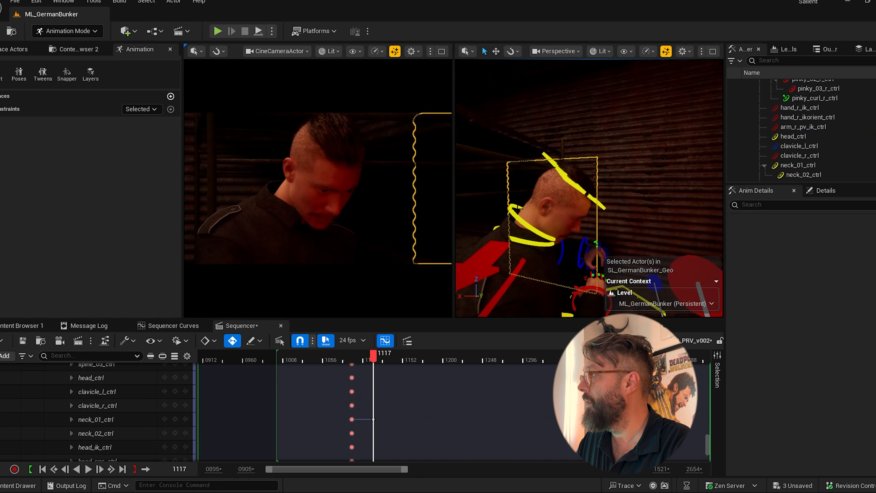
{"action": "left_click", "coordinate": [519, 207]}
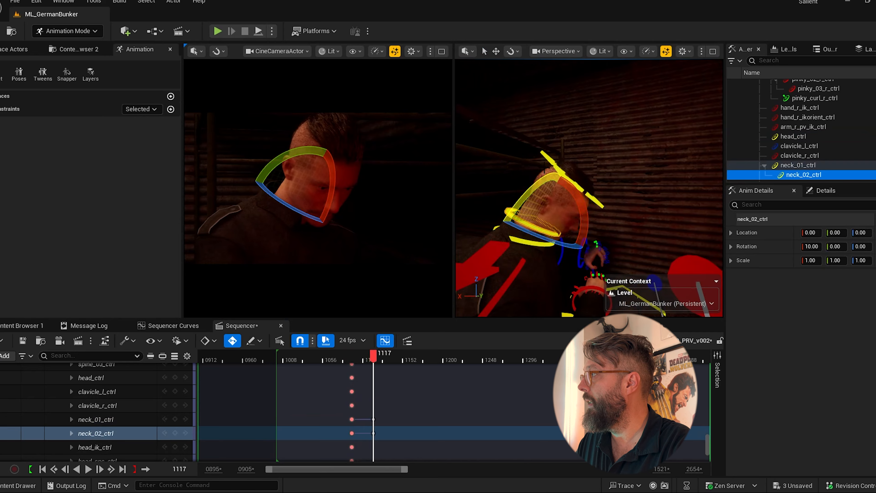
{"action": "left_click", "coordinate": [545, 155]}
{"action": "left_click_drag", "start_coordinate": [583, 188], "coordinate": [563, 182]}
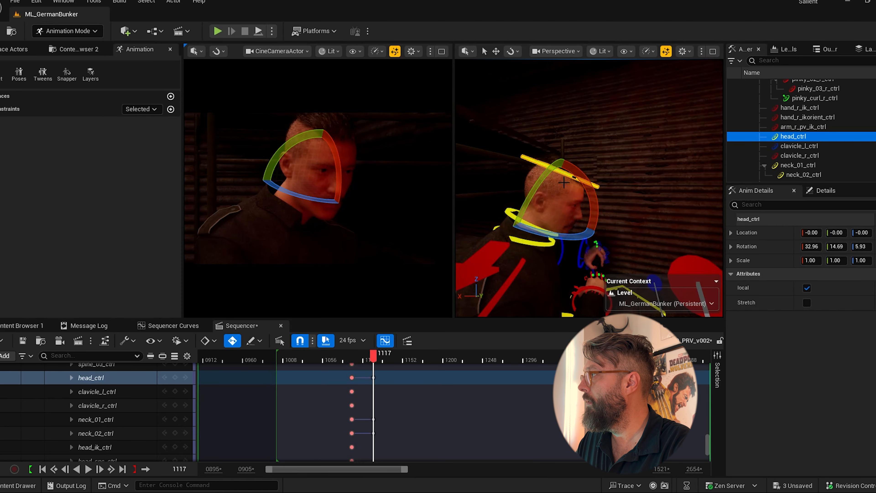
{"action": "left_click_drag", "start_coordinate": [565, 236], "coordinate": [572, 180]}
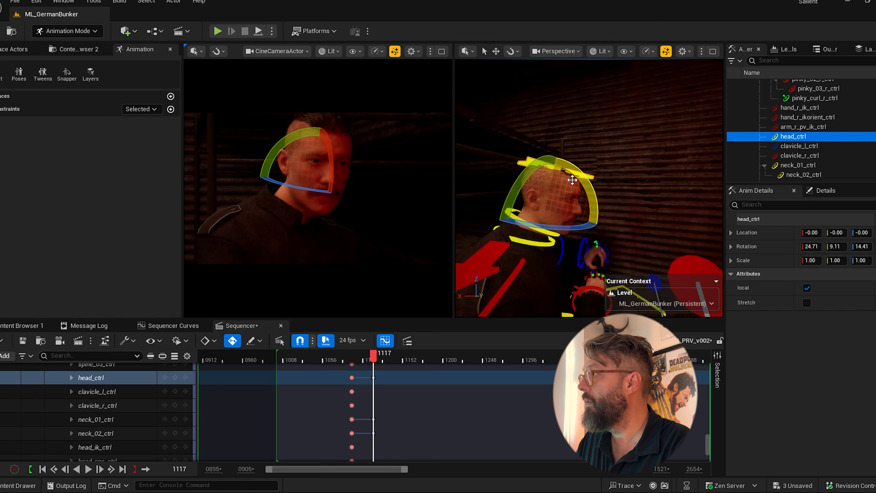
Turn Kessler's face at frame 1117, rotating neck_02_ctrl to about 10, 10 and 2 degrees and head_ctrl to about 25, 4 and 27 degrees
{"action": "left_click_drag", "start_coordinate": [581, 215], "coordinate": [521, 212], "text": "alt"}
{"action": "left_click", "coordinate": [566, 224]}
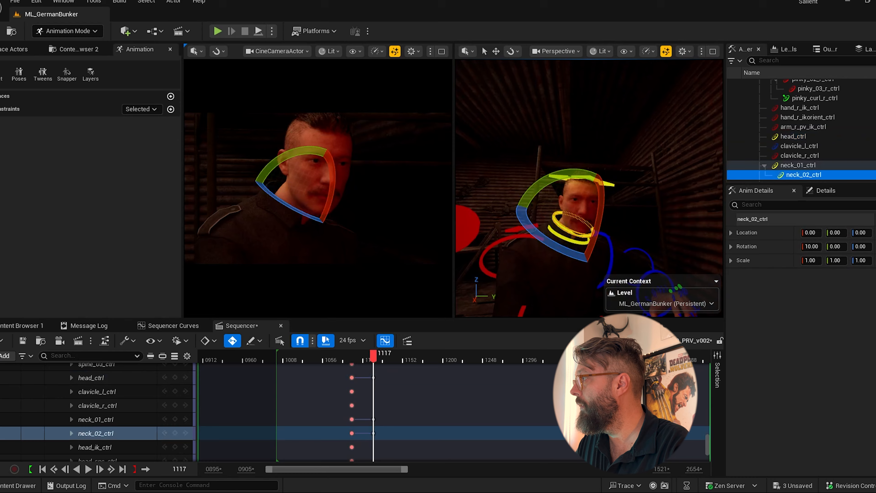
{"action": "left_click_drag", "start_coordinate": [558, 188], "coordinate": [586, 179], "text": "alt"}
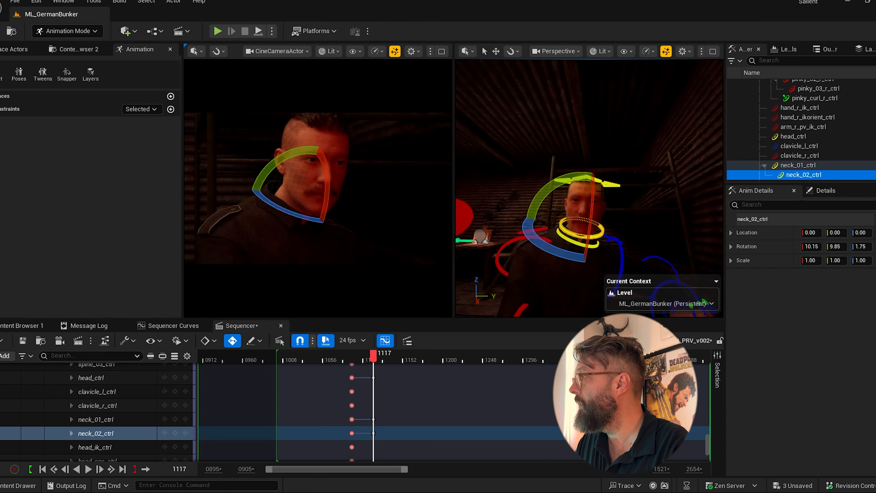
{"action": "left_click", "coordinate": [625, 189]}
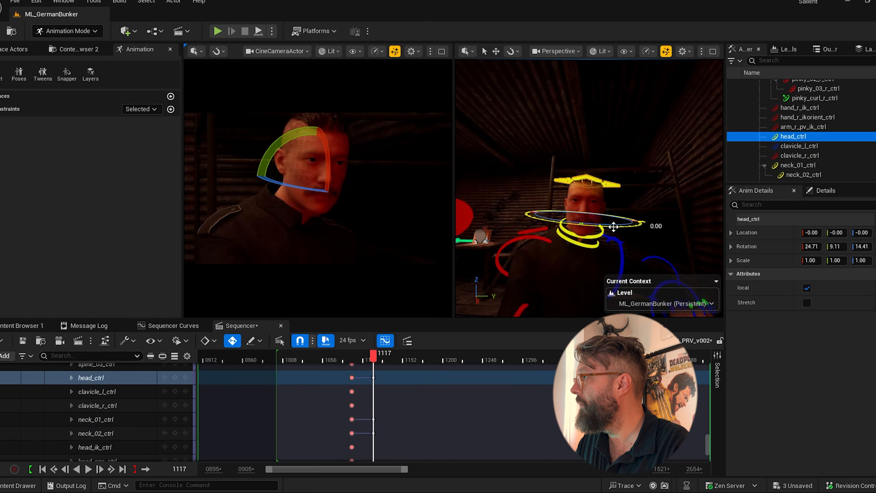
{"action": "left_click_drag", "start_coordinate": [614, 227], "coordinate": [619, 228]}
Play the head raise between frames 1091 and 1117 several times to review its timing and poses
{"action": "left_click_drag", "start_coordinate": [368, 357], "coordinate": [340, 354]}
{"action": "key", "text": "space"}
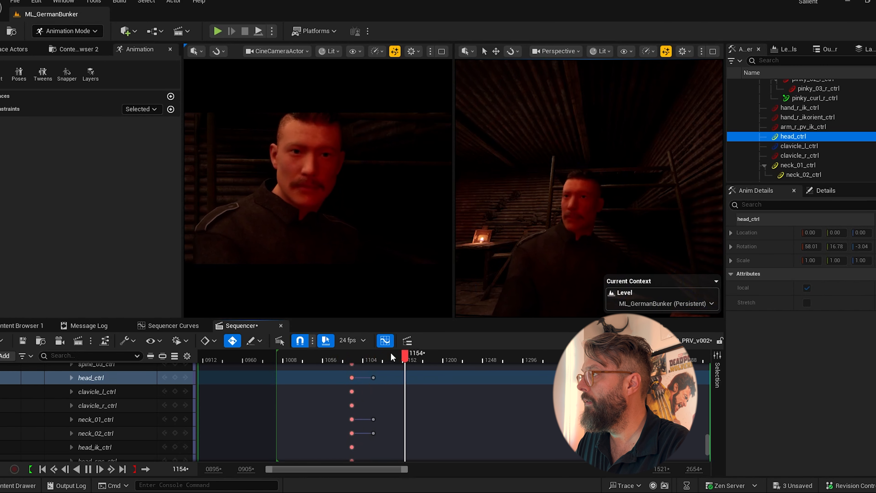
{"action": "left_click_drag", "start_coordinate": [391, 352], "coordinate": [314, 369]}
{"action": "key", "text": "space"}
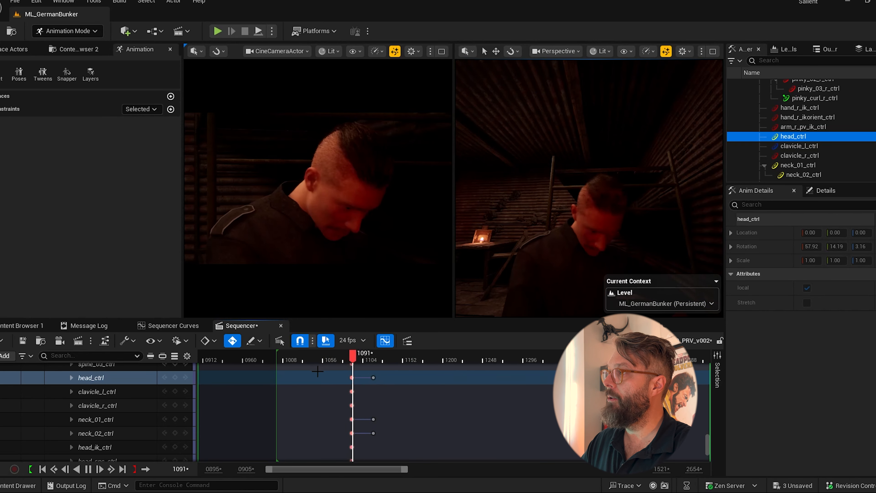
{"action": "key", "text": "space"}
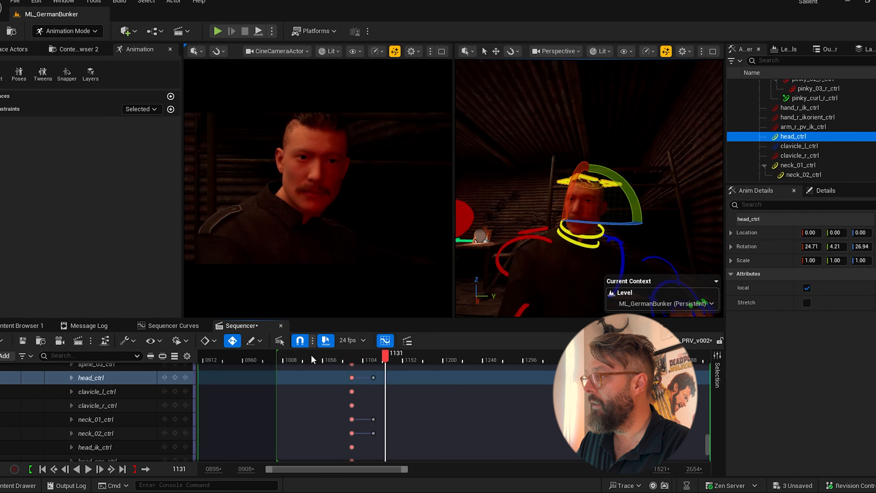
{"action": "right_click_drag", "start_coordinate": [373, 393], "coordinate": [375, 415]}
{"action": "left_click_drag", "start_coordinate": [388, 355], "coordinate": [346, 357]}
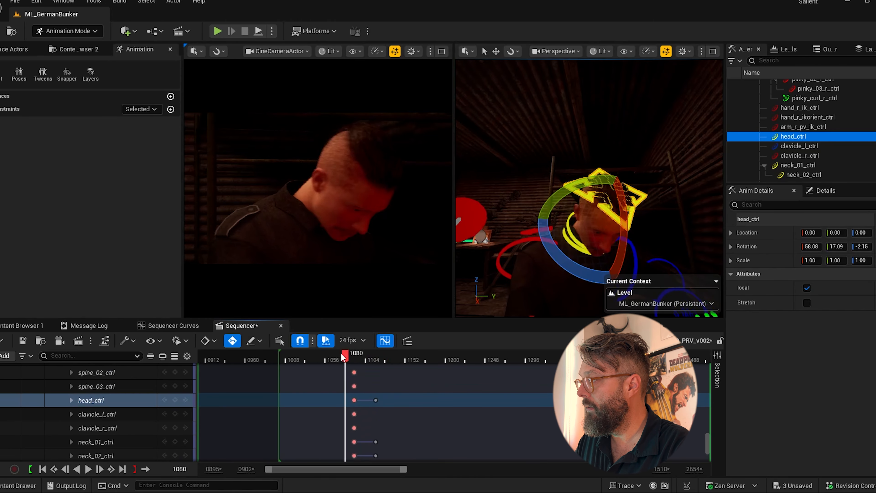
{"action": "key", "text": "space"}
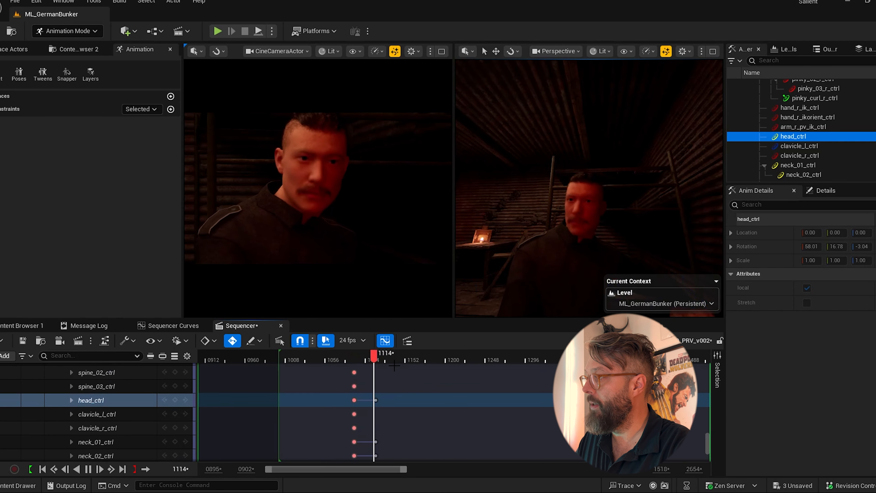
{"action": "key", "text": "space"}
Collapse the new layer's list of controls under Kessler's MetaHuman_ControlRig track
{"action": "scroll", "coordinate": [90, 453], "scroll_direction": "up", "scroll_amount": 3}
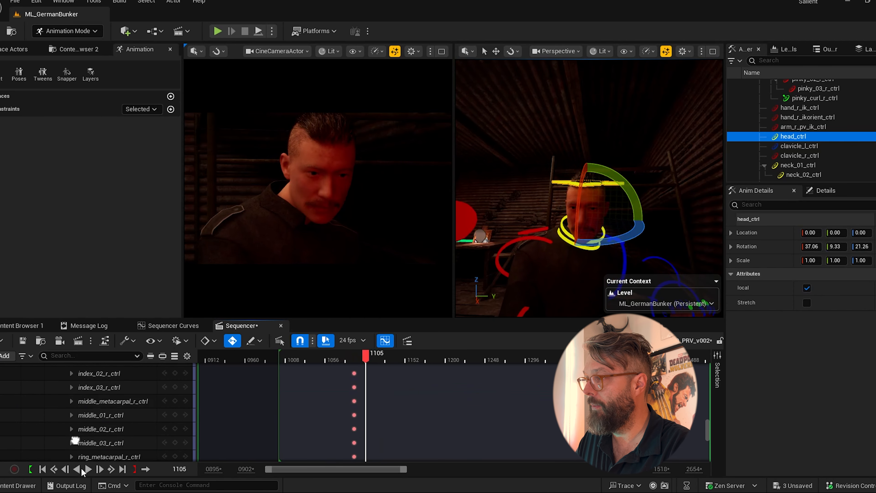
{"action": "scroll", "coordinate": [88, 421], "scroll_direction": "up", "scroll_amount": 10}
{"action": "scroll", "coordinate": [83, 446], "scroll_direction": "up", "scroll_amount": 10}
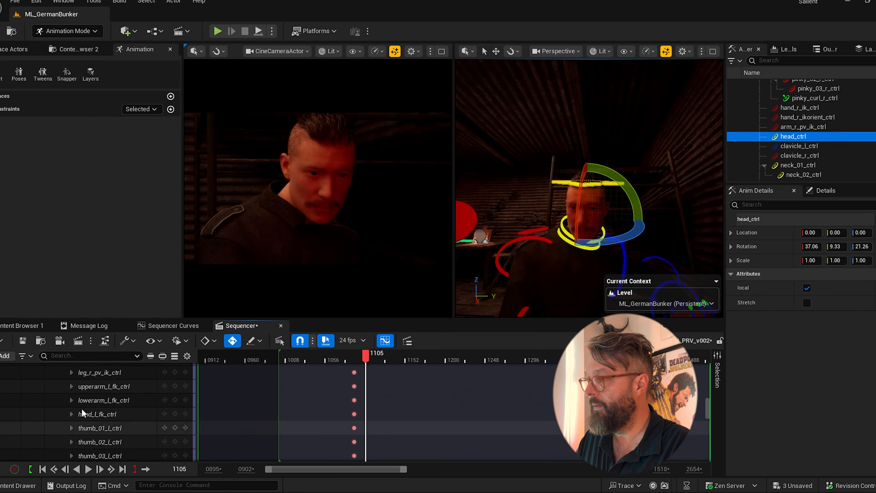
{"action": "scroll", "coordinate": [77, 428], "scroll_direction": "up", "scroll_amount": 10}
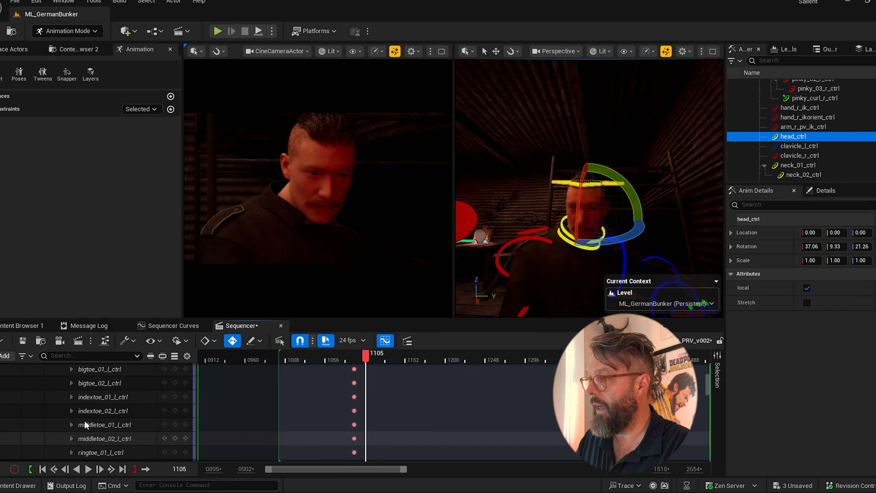
{"action": "left_click", "coordinate": [66, 388]}
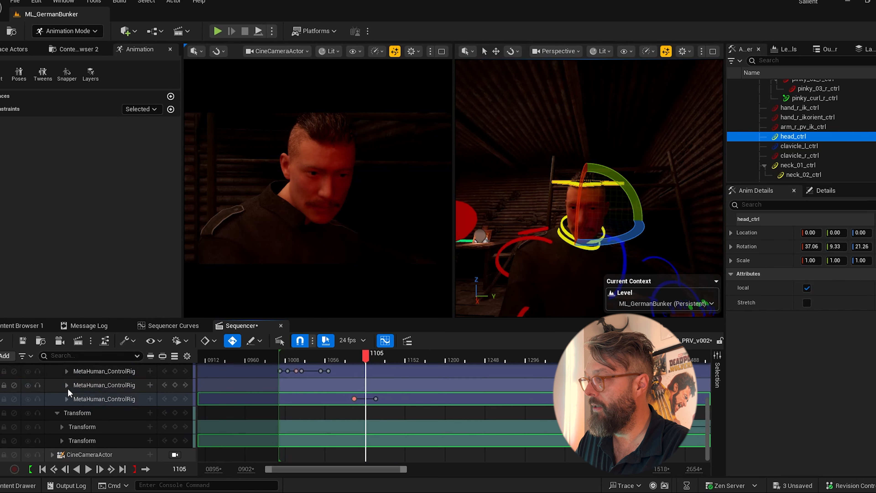
Shorten Kessler's head raise by moving the end key of the additive MetaHuman_ControlRig layer earlier to frame 1107
{"action": "left_click_drag", "start_coordinate": [269, 469], "coordinate": [304, 470]}
{"action": "left_click_drag", "start_coordinate": [374, 358], "coordinate": [390, 359]}
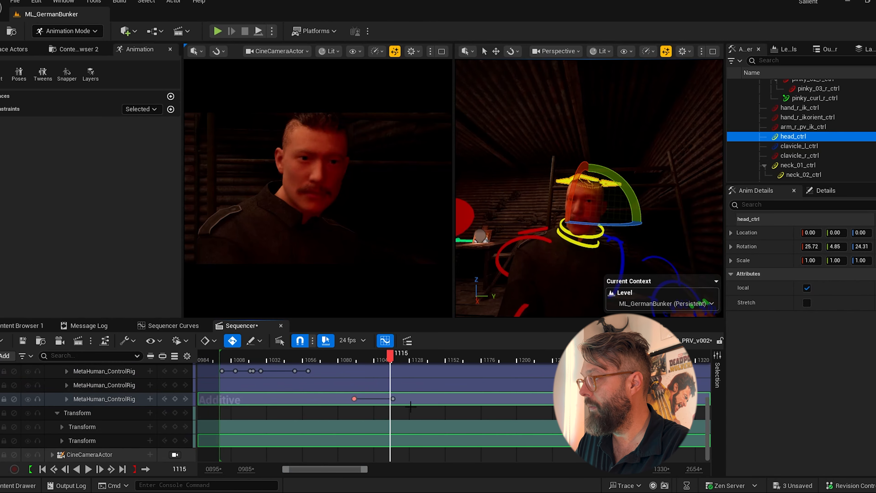
{"action": "left_click_drag", "start_coordinate": [394, 398], "coordinate": [380, 394]}
Play and scrub the shot repeatedly from before the head raise to past frame 1107 to review the faster timing
{"action": "left_click_drag", "start_coordinate": [367, 358], "coordinate": [314, 356]}
{"action": "key", "text": "space"}
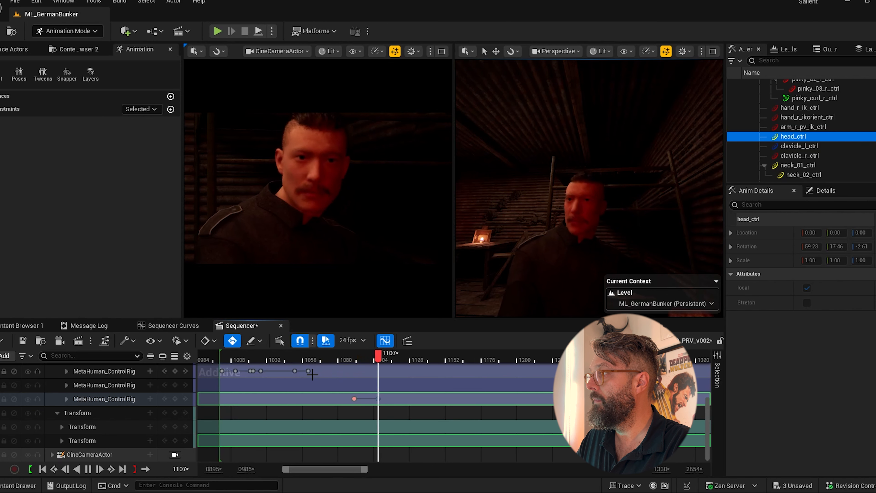
{"action": "key", "text": "space"}
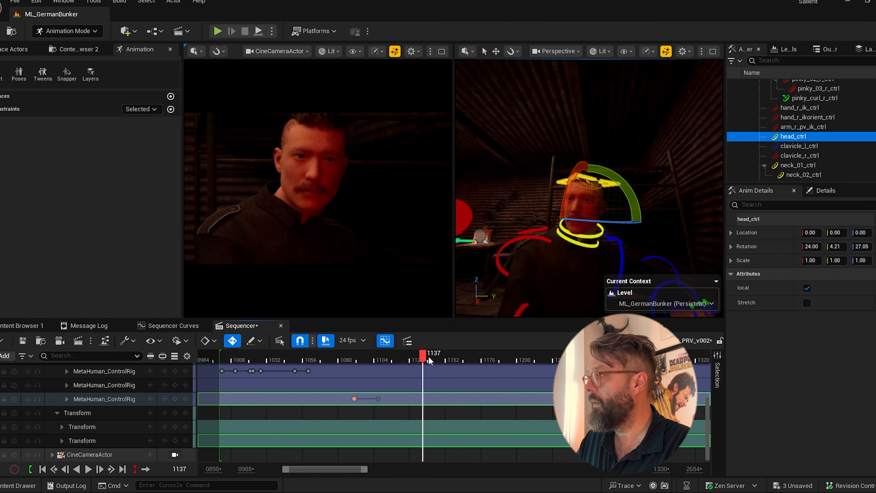
{"action": "left_click_drag", "start_coordinate": [428, 356], "coordinate": [375, 366]}
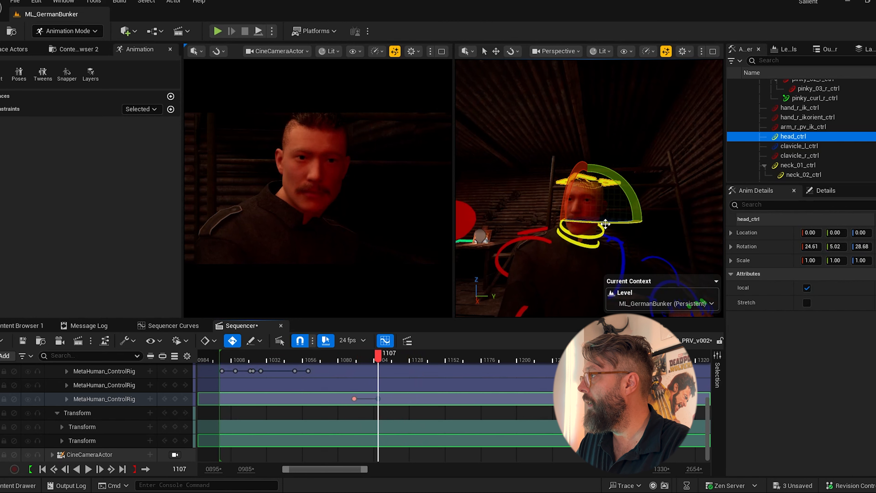
{"action": "left_click", "coordinate": [351, 357]}
{"action": "key", "text": "space"}
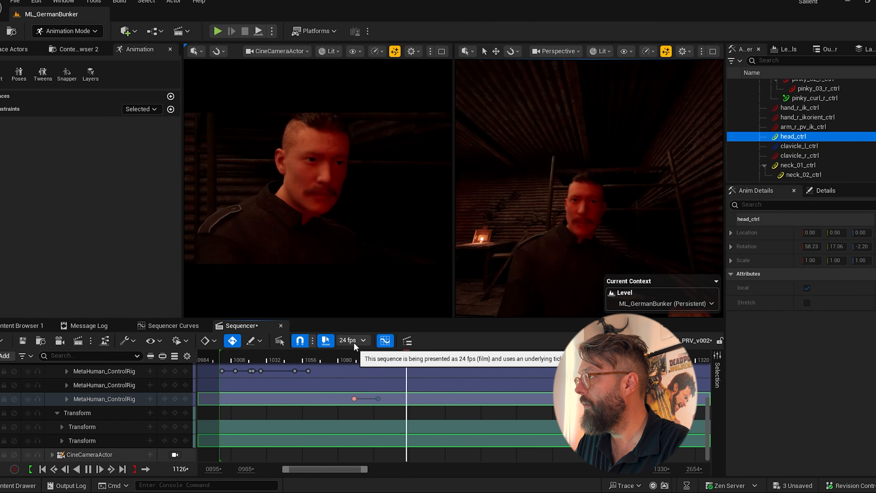
{"action": "left_click_drag", "start_coordinate": [452, 357], "coordinate": [380, 361]}
{"action": "left_click", "coordinate": [317, 357]}
{"action": "key", "text": "space"}
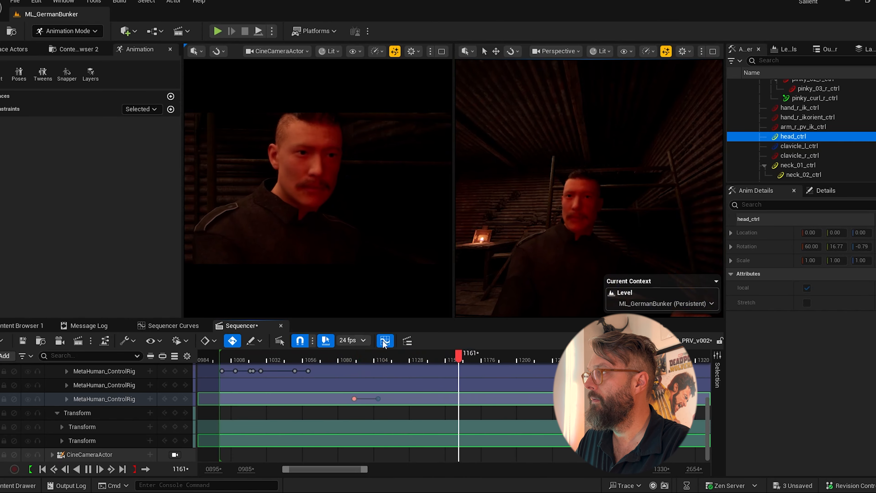
{"action": "left_click", "coordinate": [460, 357]}
{"action": "left_click_drag", "start_coordinate": [460, 357], "coordinate": [382, 358]}
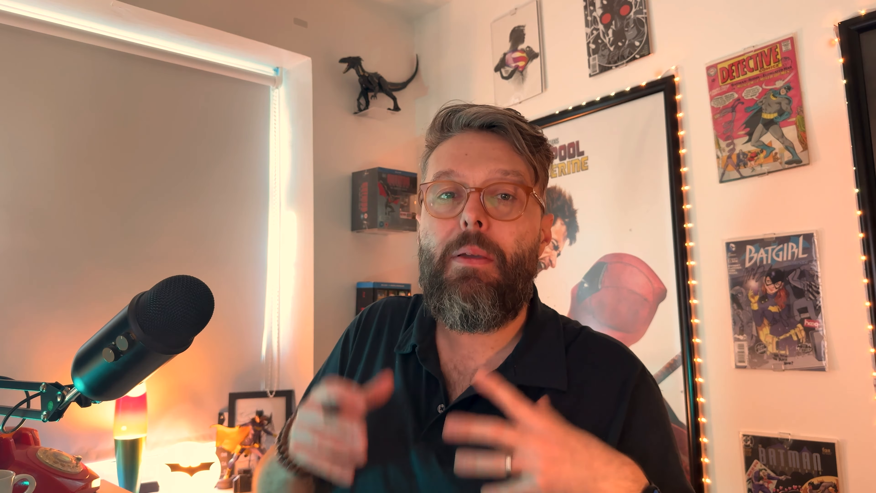